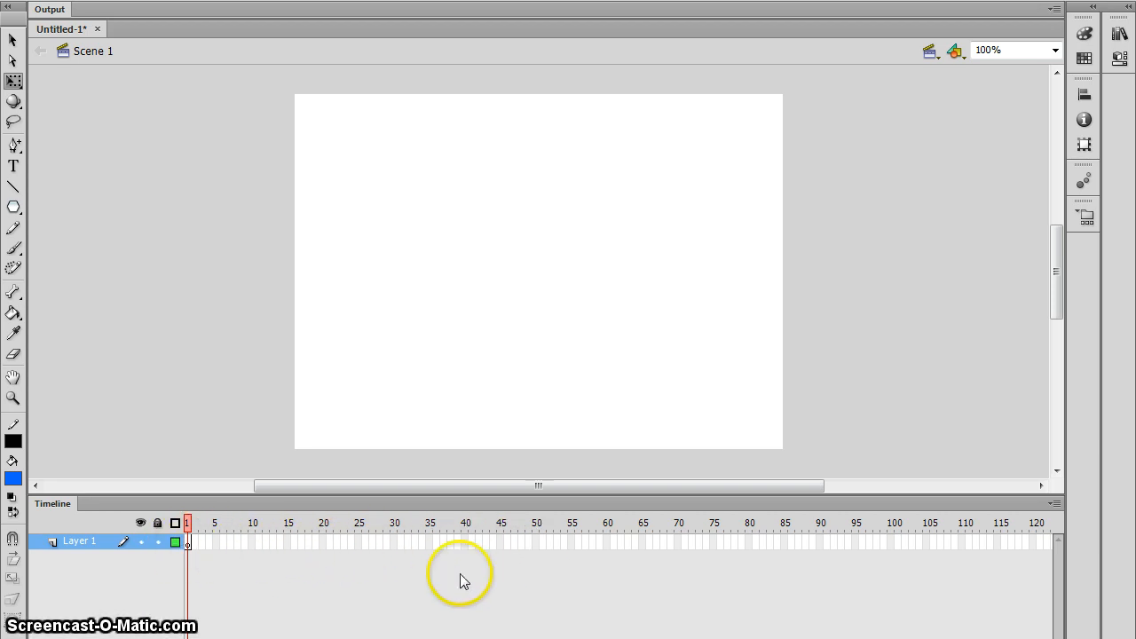
# Rename Layer 1 as Rectangle
pyautogui.doubleClick(84, 542)
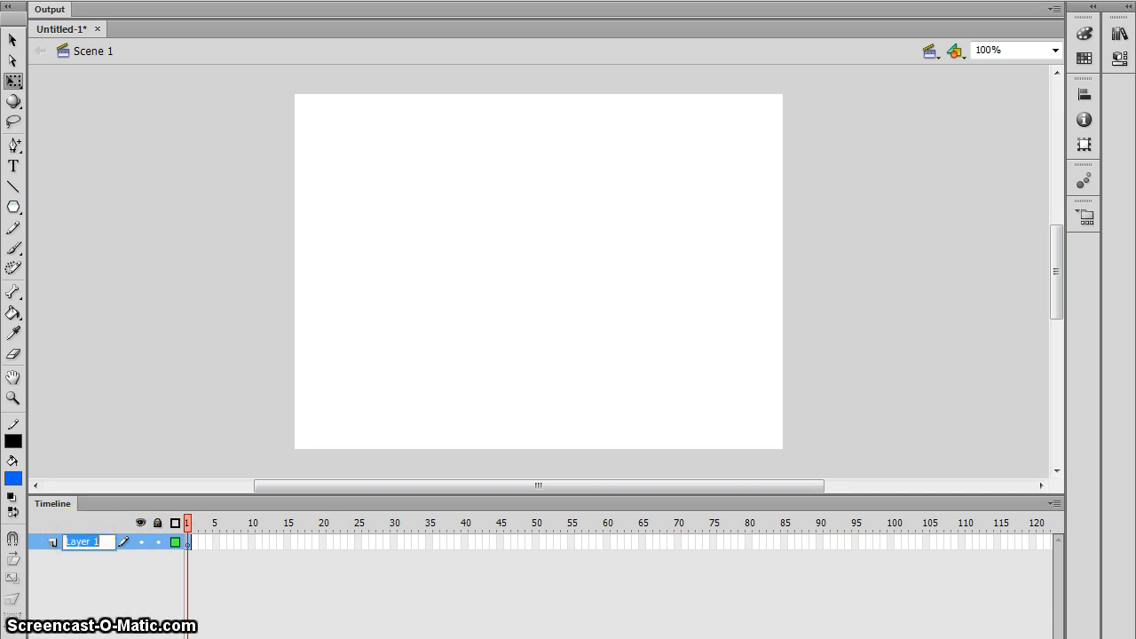
pyautogui.write('Re')
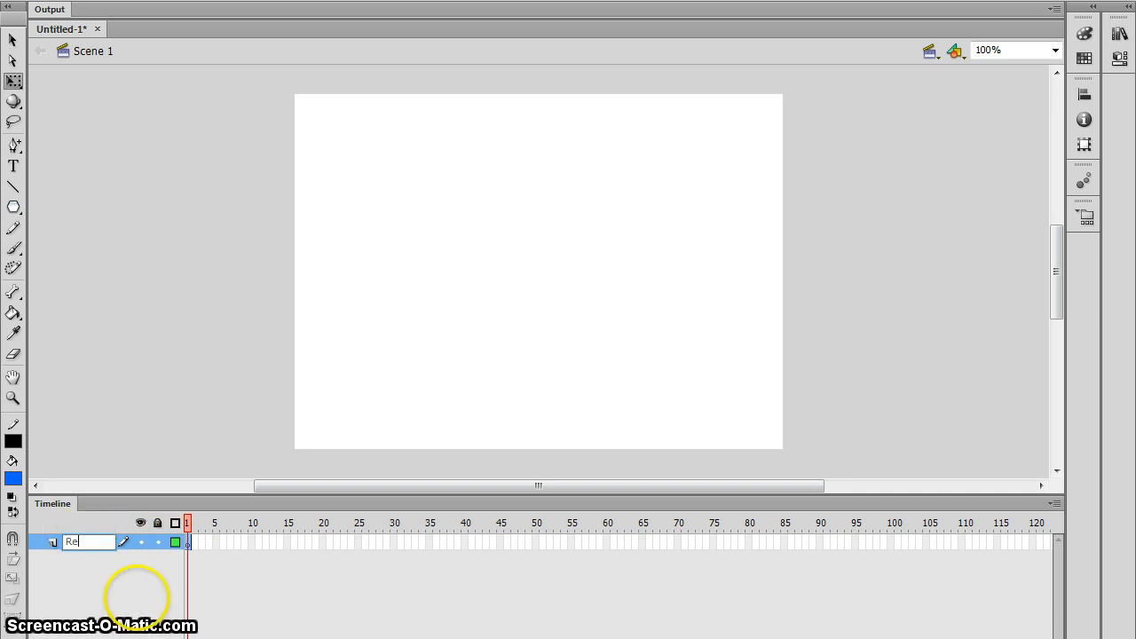
pyautogui.write('ctangle')
pyautogui.press('Return')
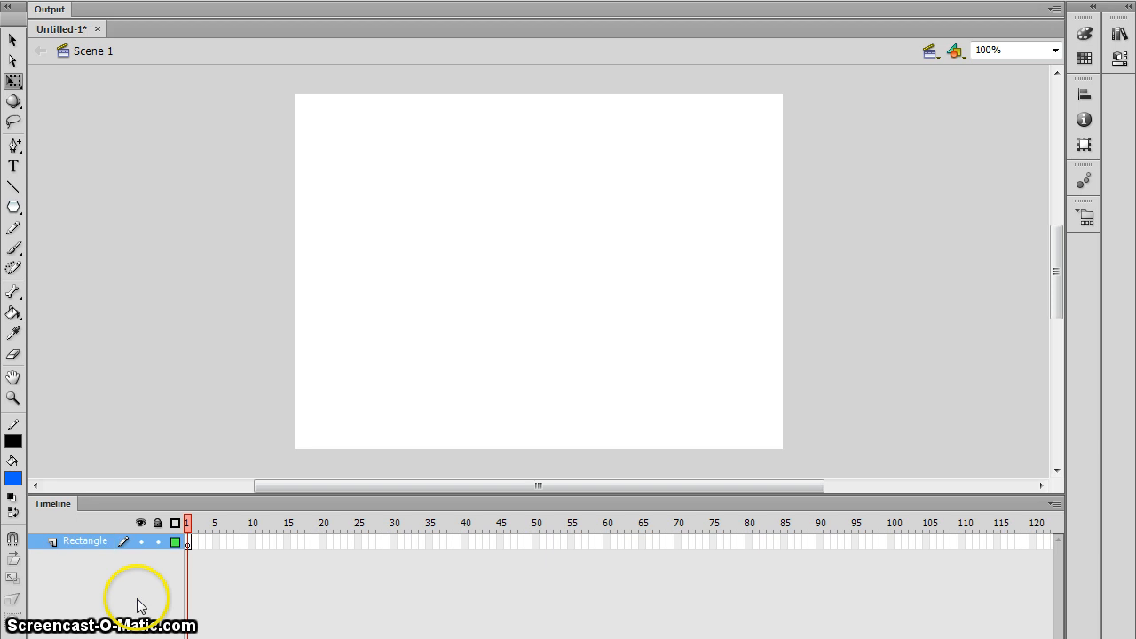
# Draw a small red rectangle with a black outline near the stage's upper-left corner using the Rectangle tool
pyautogui.moveTo(13, 207); pyautogui.dragTo(105, 205)
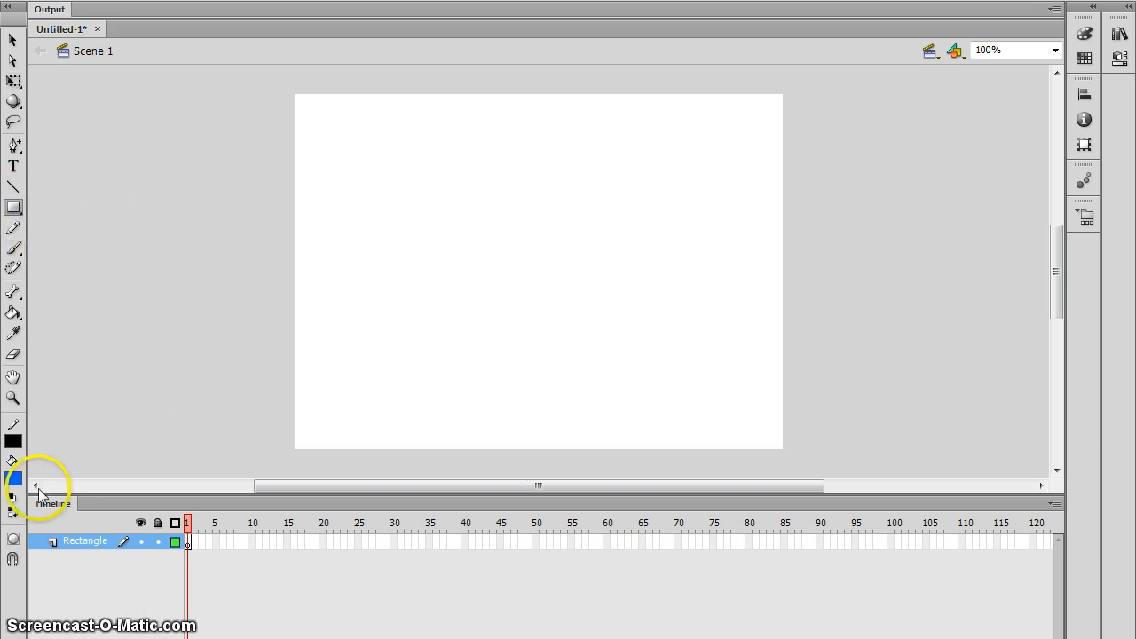
pyautogui.click(14, 480)
pyautogui.click(24, 589)
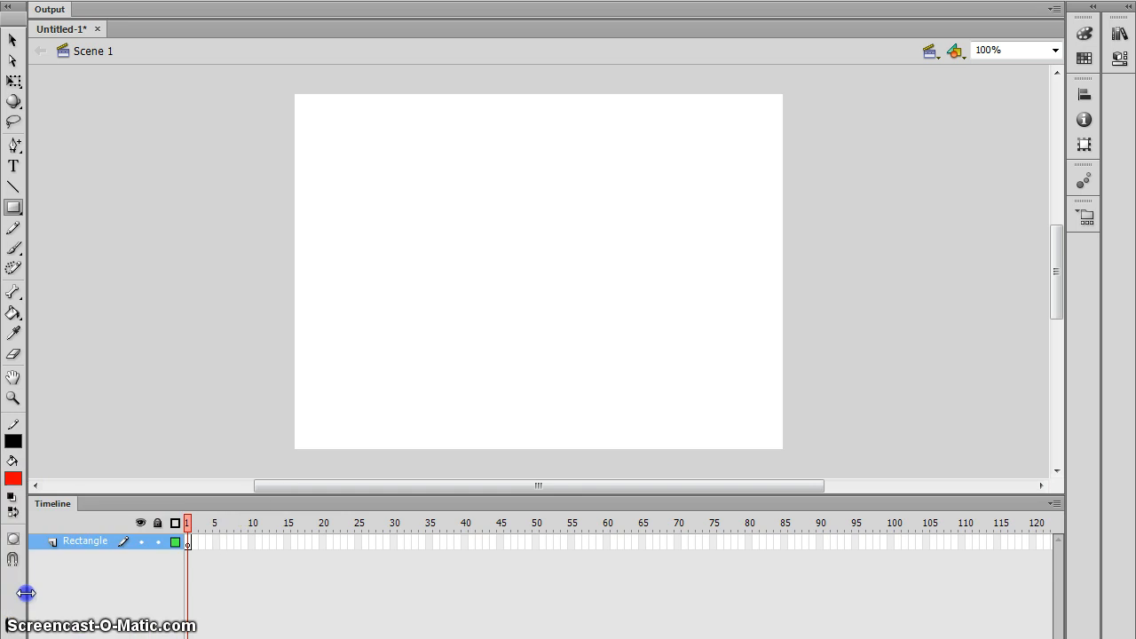
pyautogui.moveTo(311, 117); pyautogui.dragTo(401, 176)
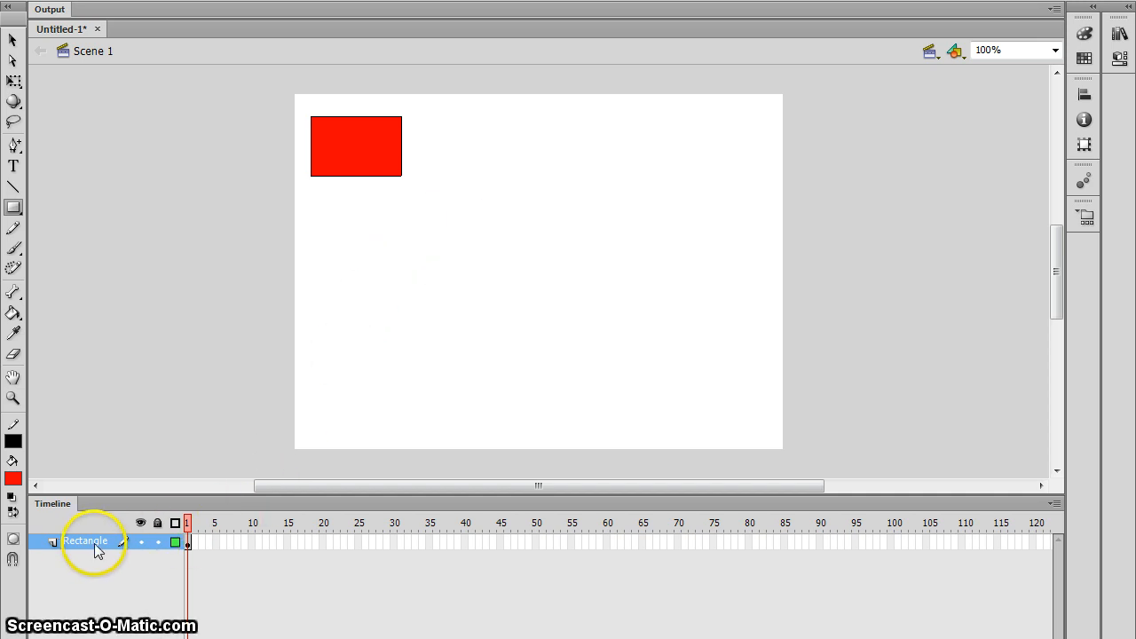
# Extend the Rectangle layer's frames to frame 20
pyautogui.click(188, 544)
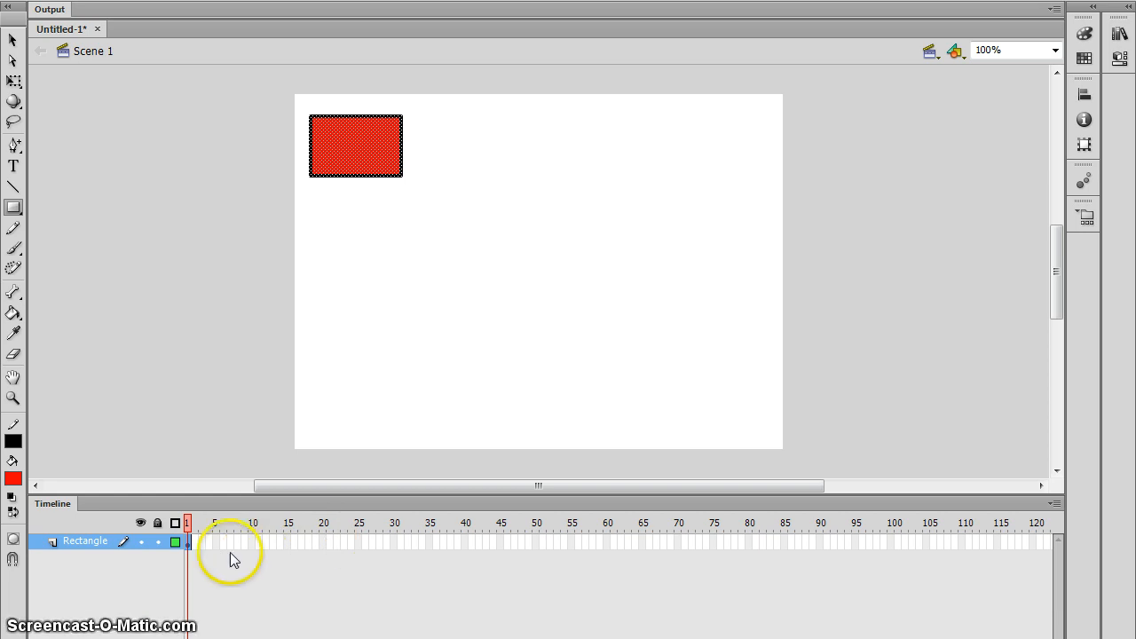
pyautogui.click(322, 543)
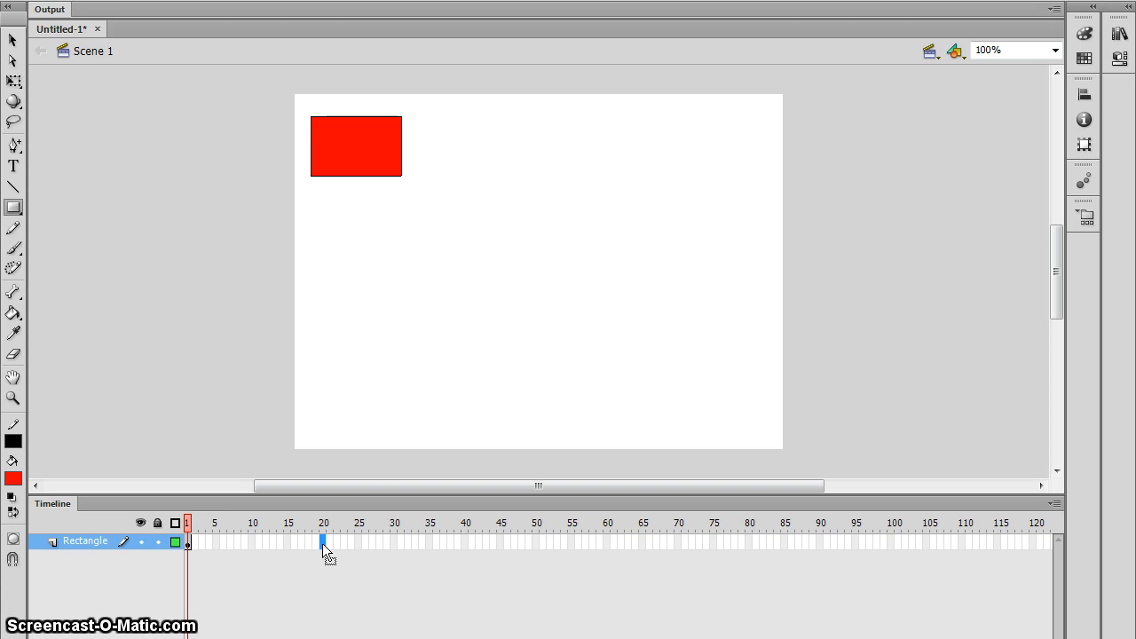
pyautogui.press('F6')
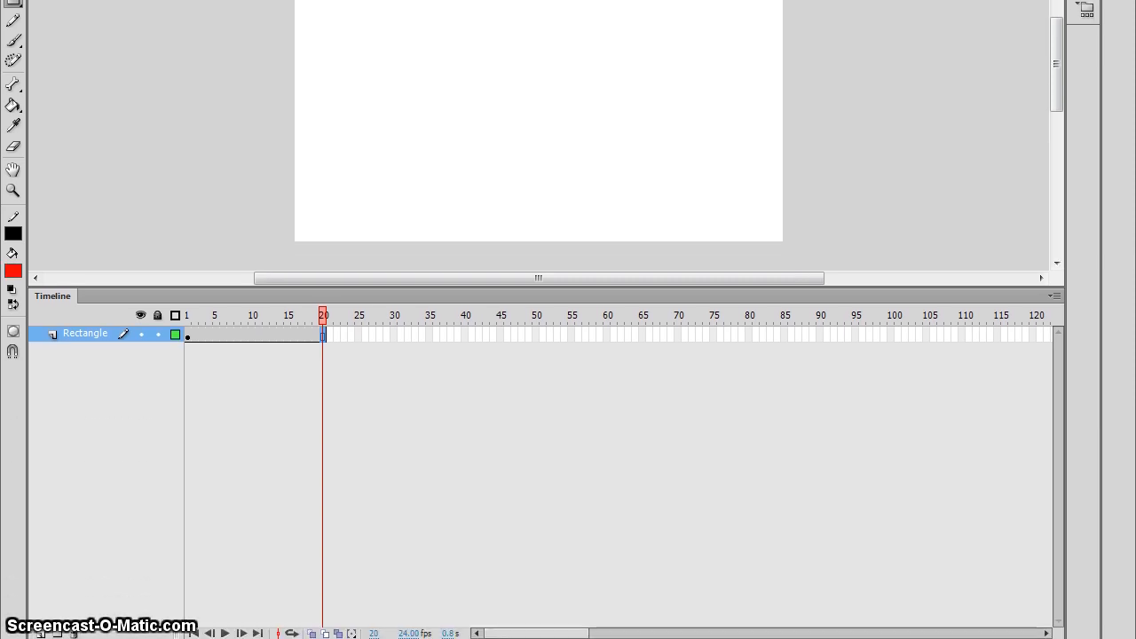
# Add a new layer above the Rectangle layer and name it Circle
pyautogui.click(38, 631)
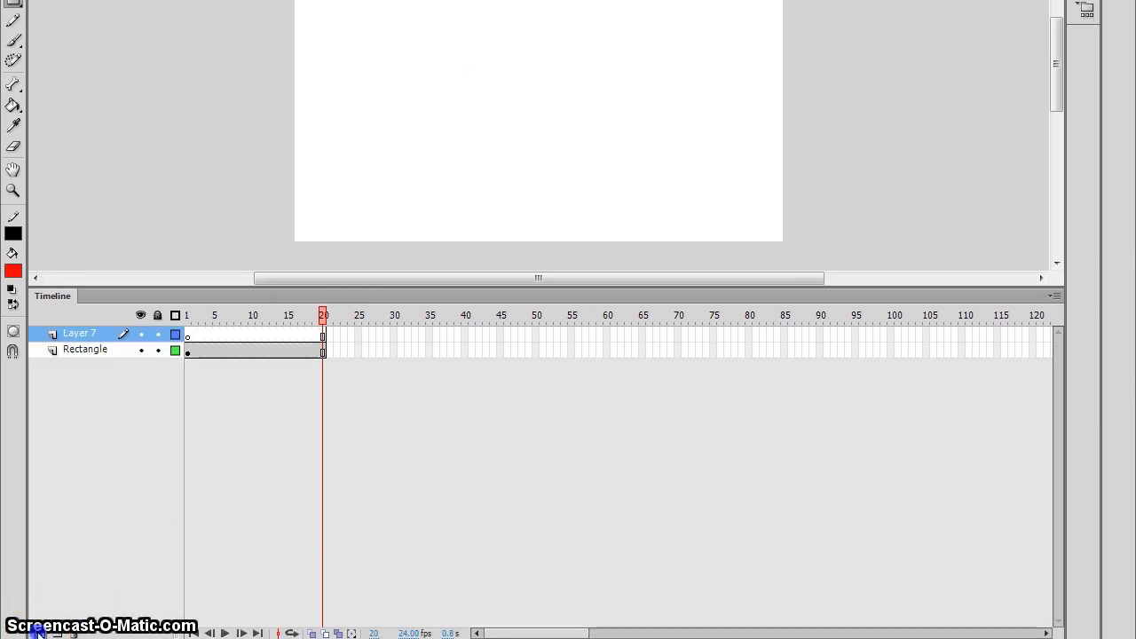
pyautogui.doubleClick(79, 333)
pyautogui.write('C')
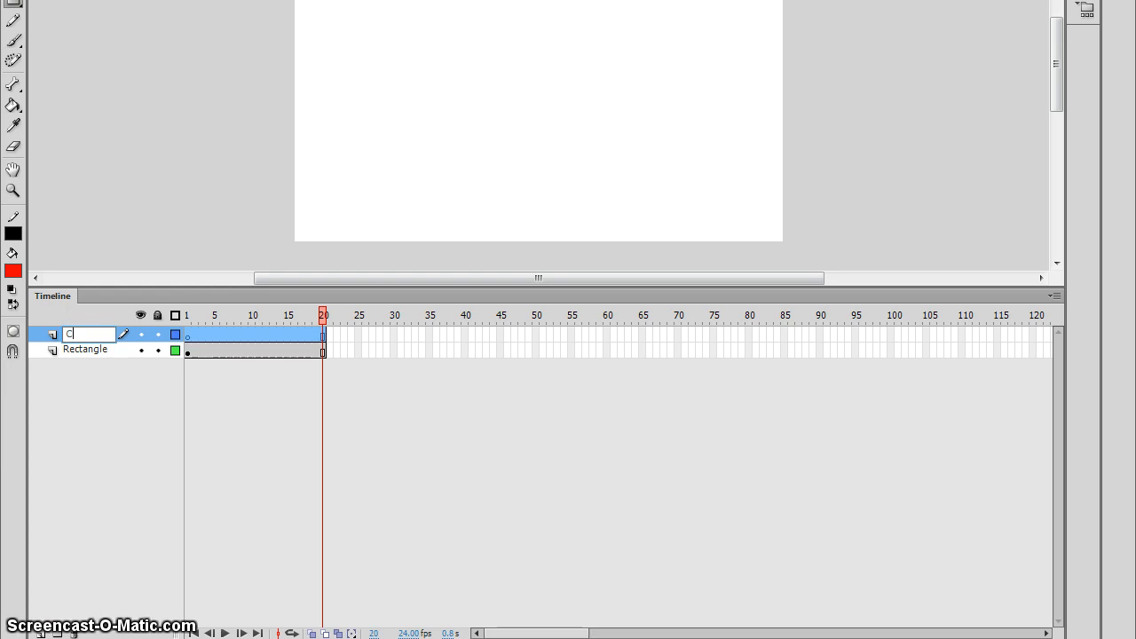
pyautogui.write('ircle')
pyautogui.press('Return')
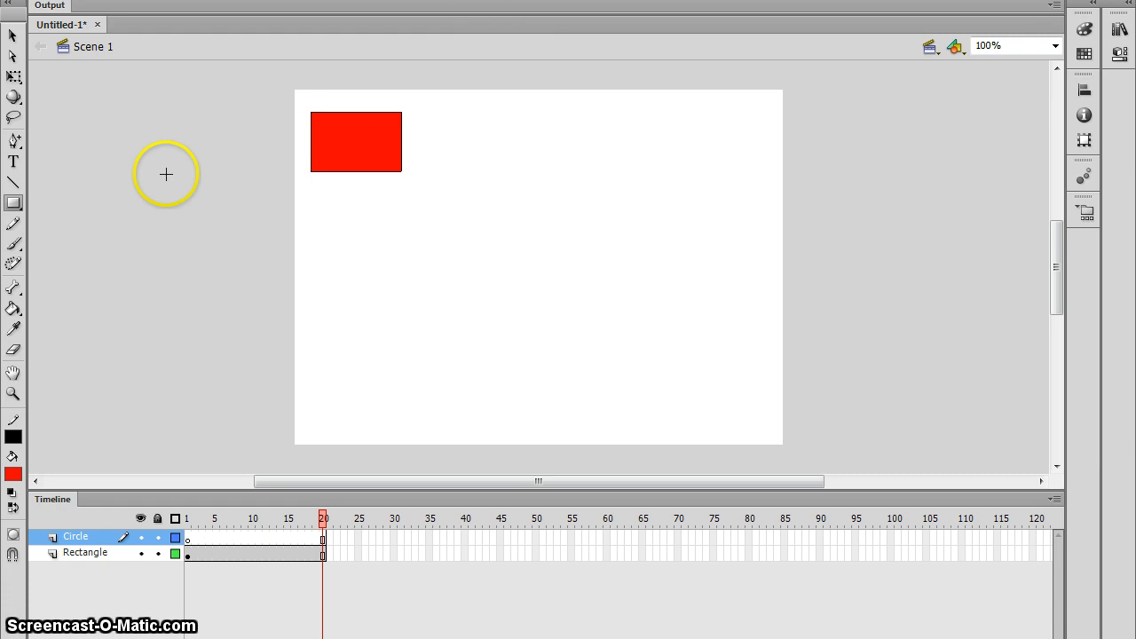
# Draw a yellow oval with a black outline near the middle of the stage on the Circle layer using the Oval tool
pyautogui.moveTo(13, 202); pyautogui.dragTo(86, 222)
pyautogui.click(13, 473)
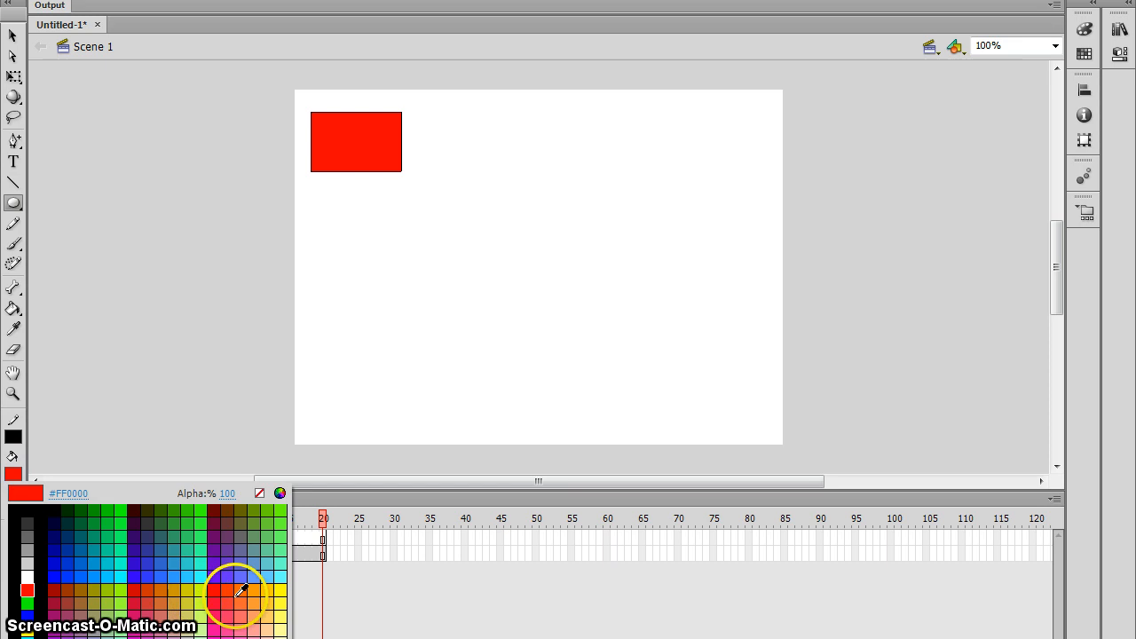
pyautogui.click(281, 596)
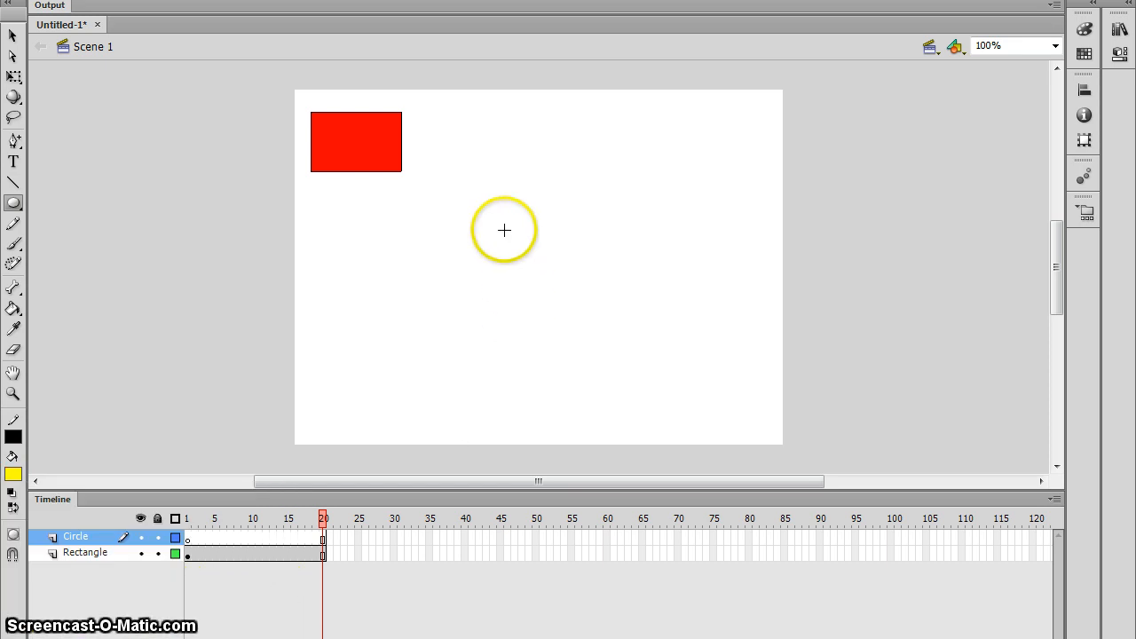
pyautogui.moveTo(457, 202); pyautogui.dragTo(580, 345)
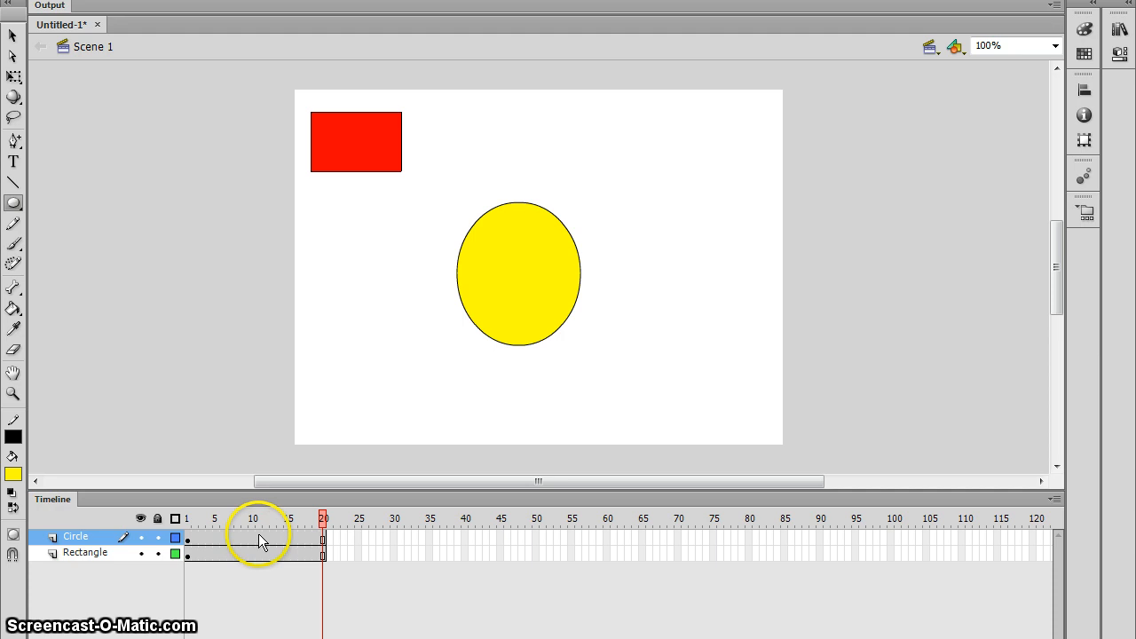
# Remove frames 11 to 20 from the Circle layer
pyautogui.moveTo(259, 535); pyautogui.dragTo(323, 536)
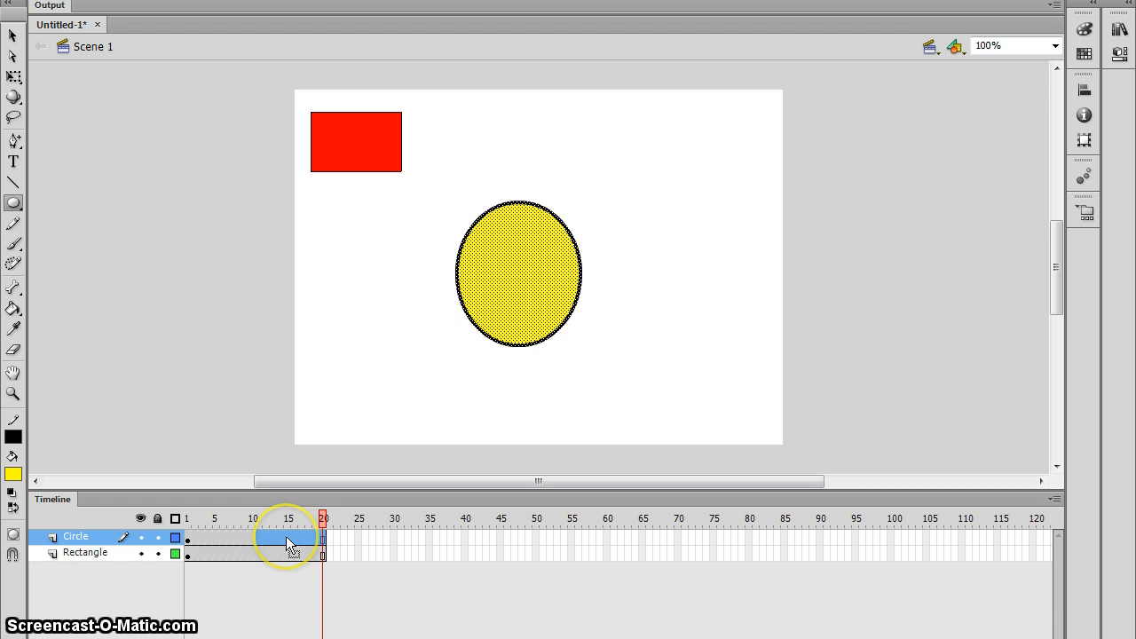
pyautogui.rightClick(285, 536)
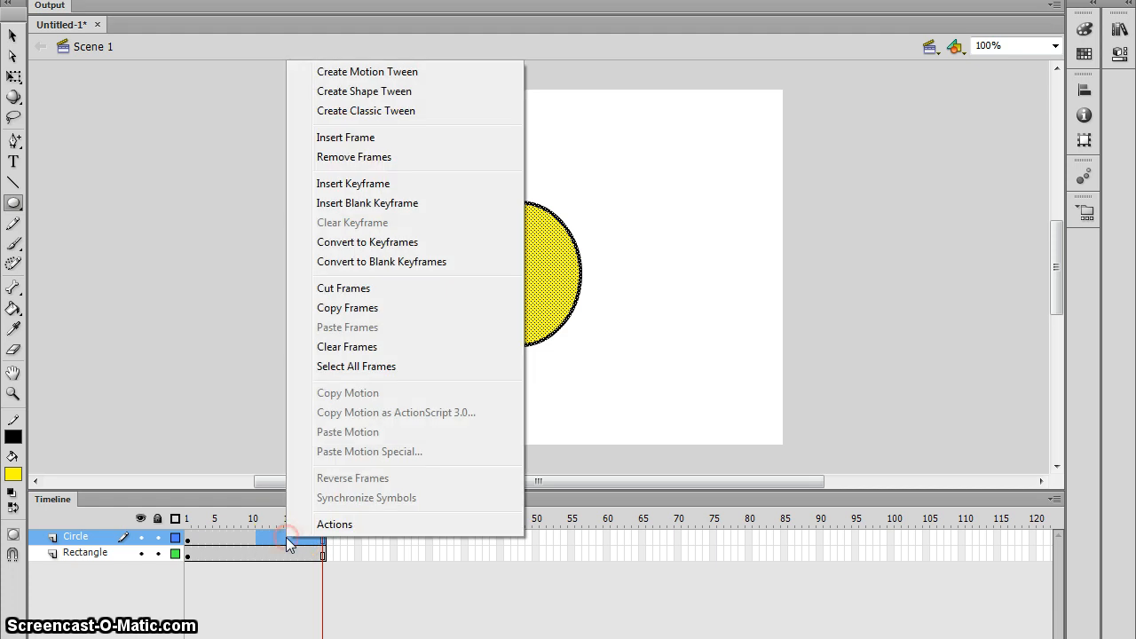
pyautogui.click(355, 158)
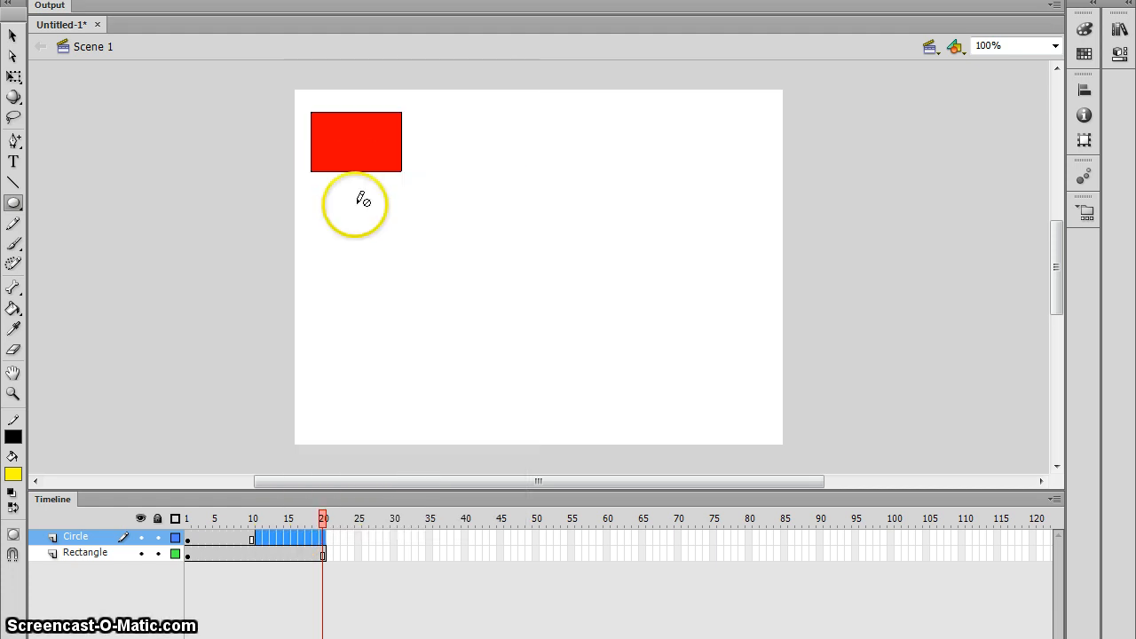
# Scrub the playhead from frame 1 through frame 11 to frame 20 to check when each shape is shown
pyautogui.click(287, 538)
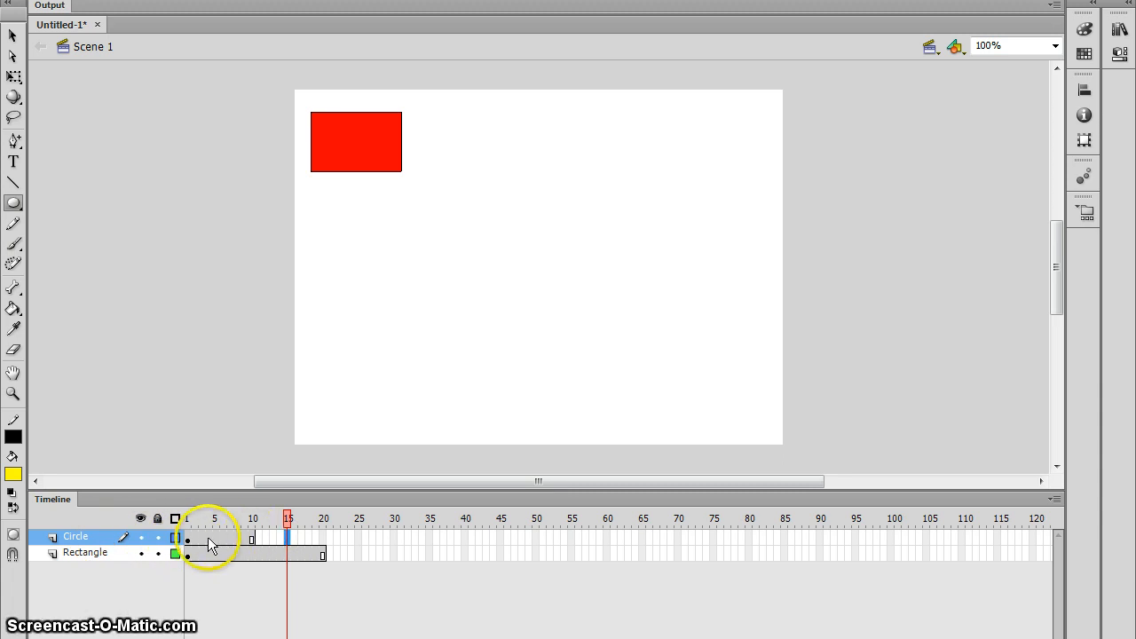
pyautogui.click(287, 518)
pyautogui.moveTo(287, 524); pyautogui.dragTo(187, 531)
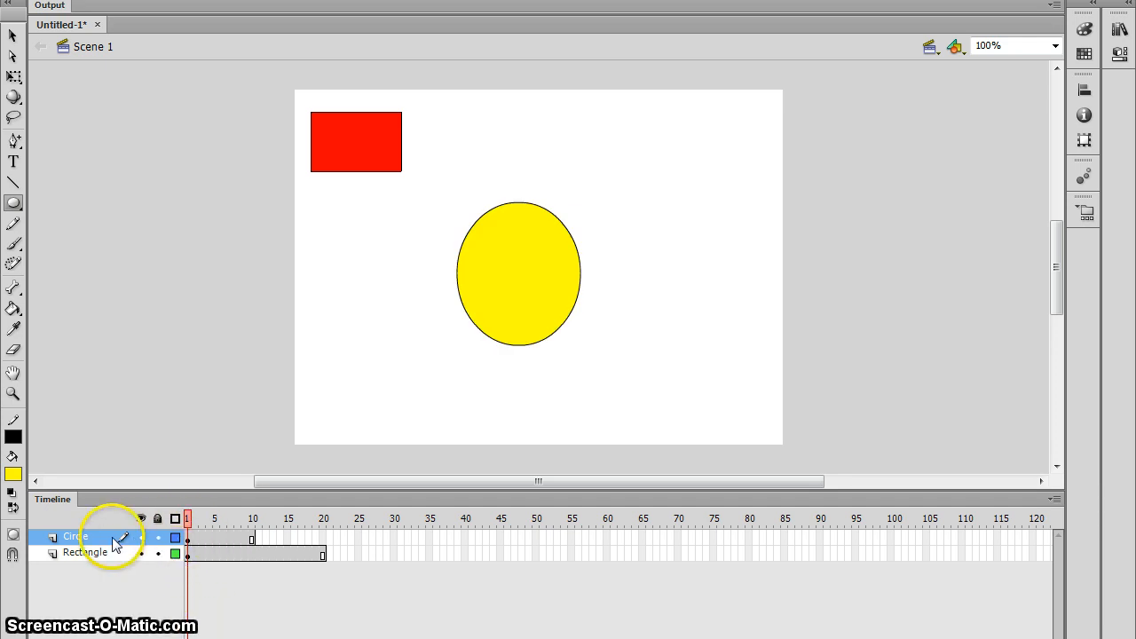
pyautogui.moveTo(187, 518); pyautogui.dragTo(257, 519)
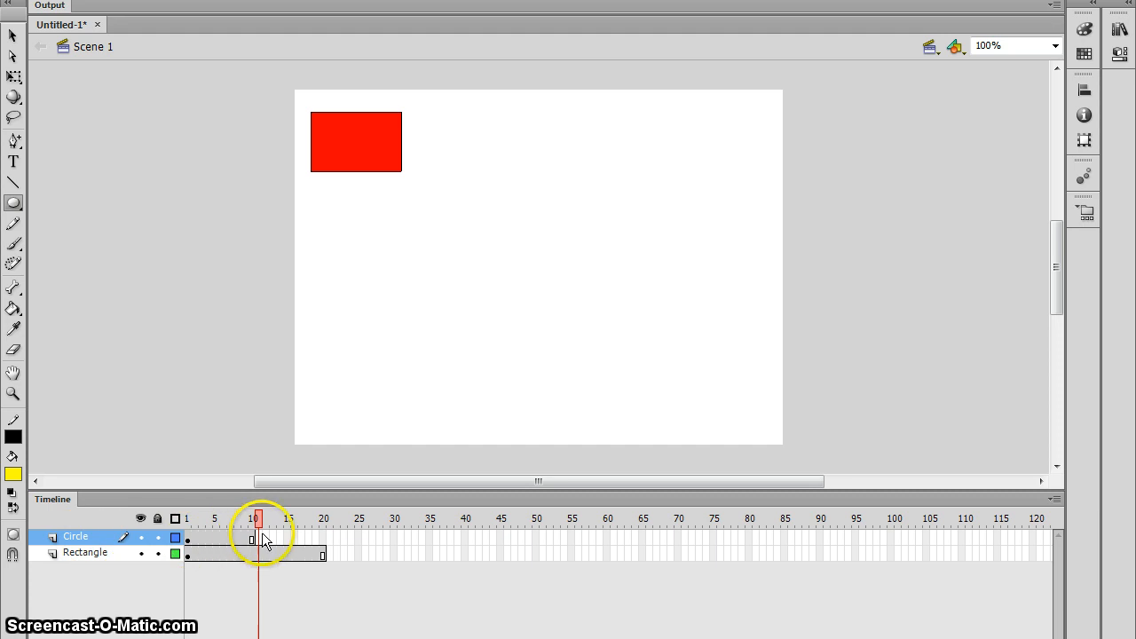
pyautogui.moveTo(257, 518); pyautogui.dragTo(323, 519)
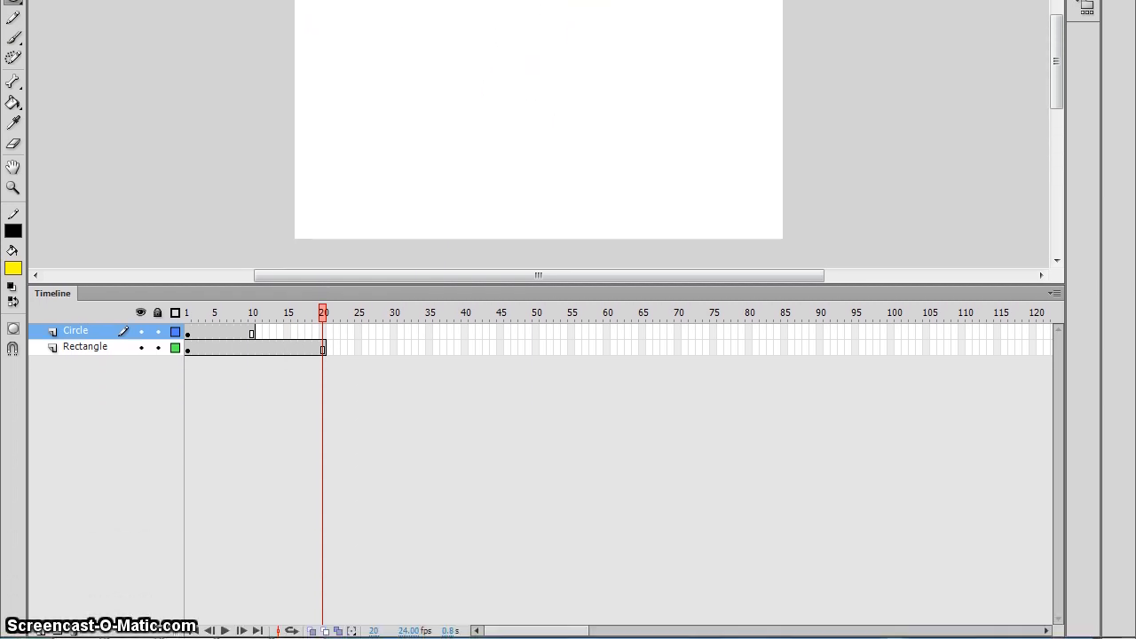
# Add a new layer above the Circle layer and name it triangle
pyautogui.click(37, 629)
pyautogui.doubleClick(79, 331)
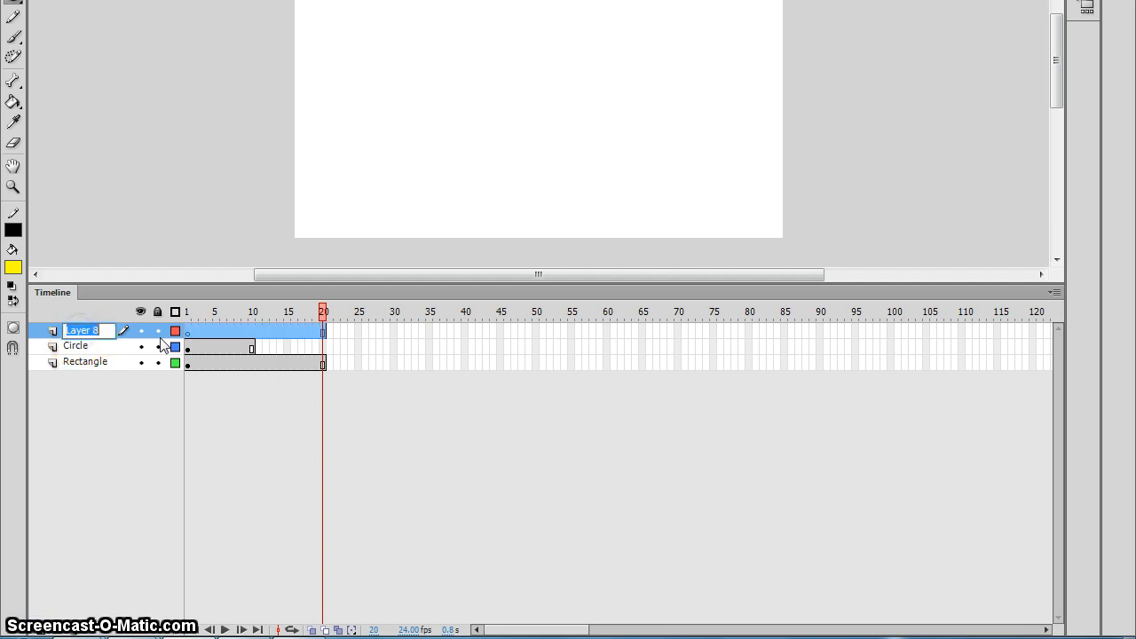
pyautogui.write('triang')
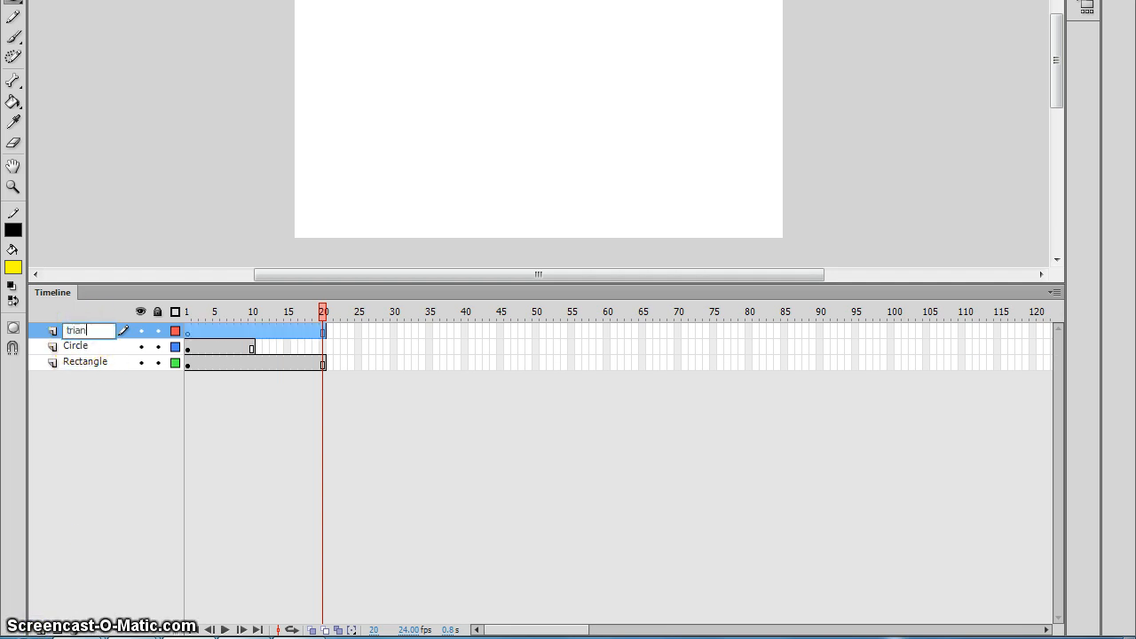
pyautogui.write('le')
pyautogui.press('Return')
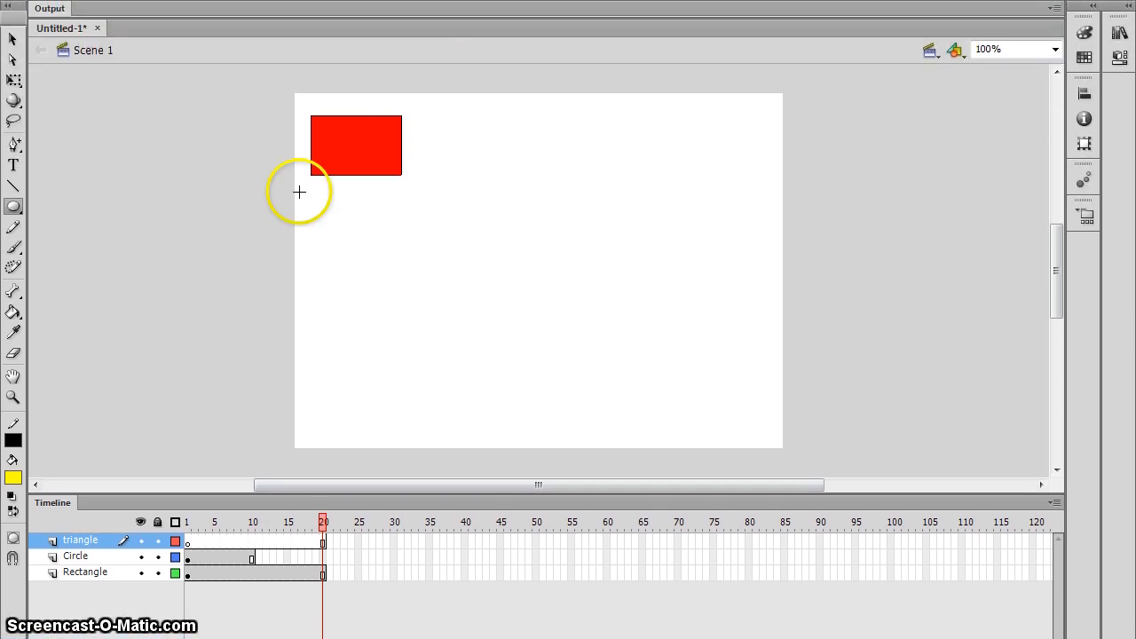
# Draw a yellow rectangle on the right part of the stage and reshape it into a triangle by bringing its upper corners together
pyautogui.click(15, 206)
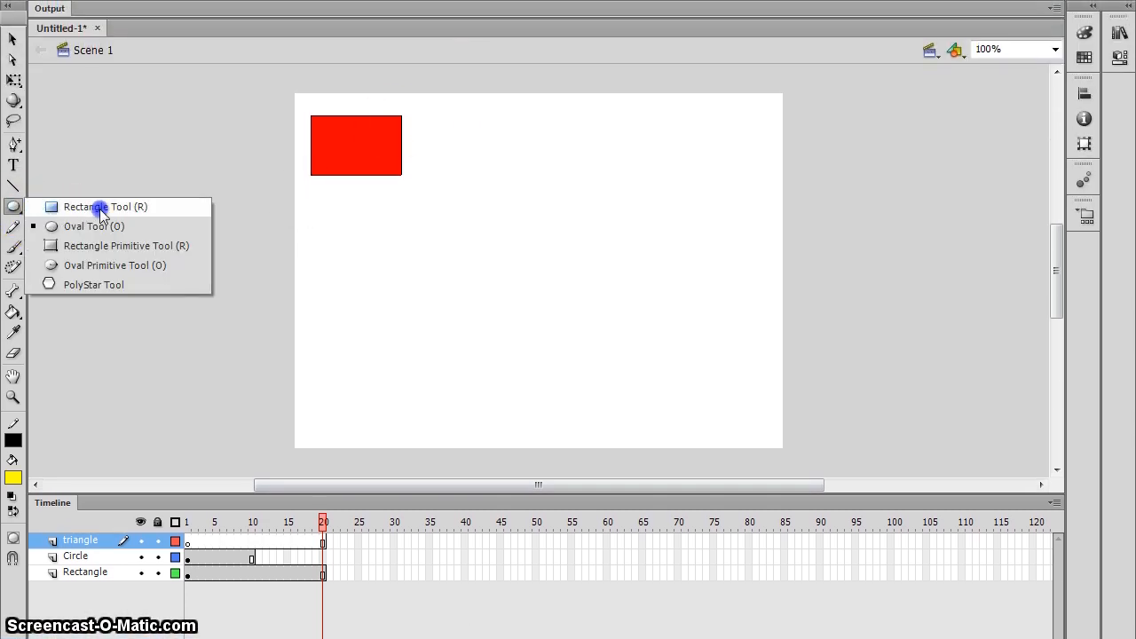
pyautogui.click(101, 209)
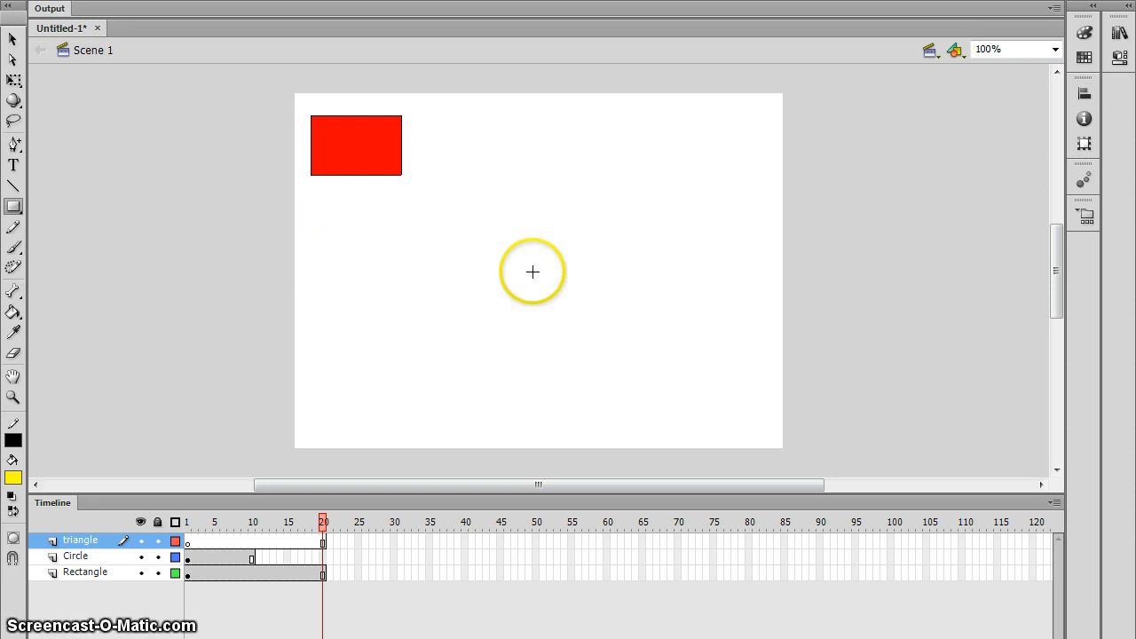
pyautogui.click(634, 221)
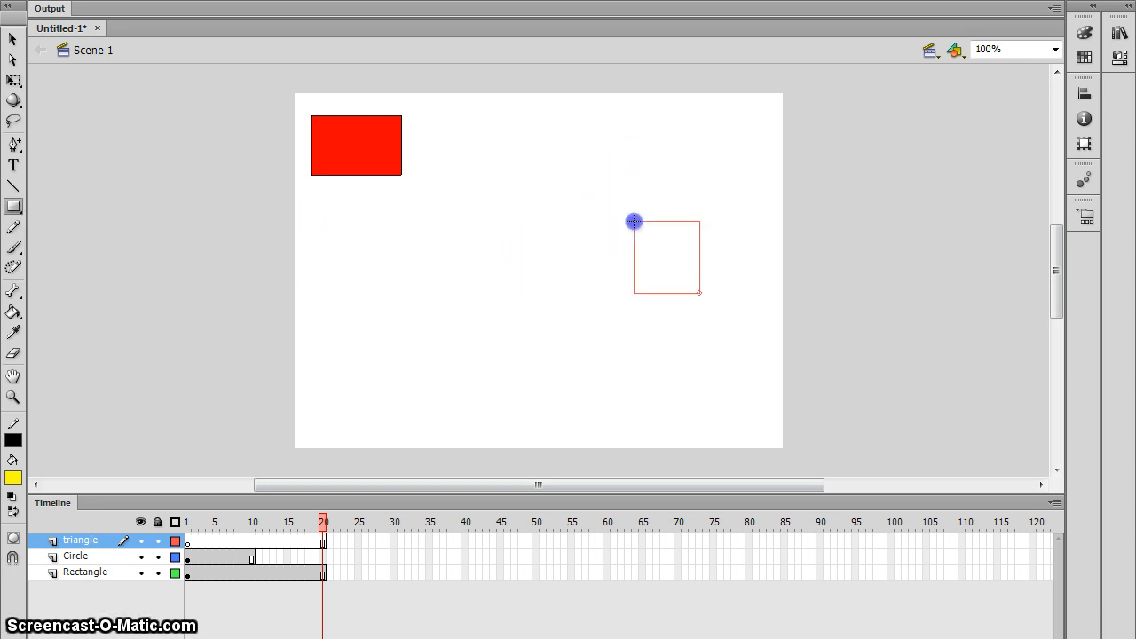
pyautogui.moveTo(711, 318); pyautogui.dragTo(711, 318)
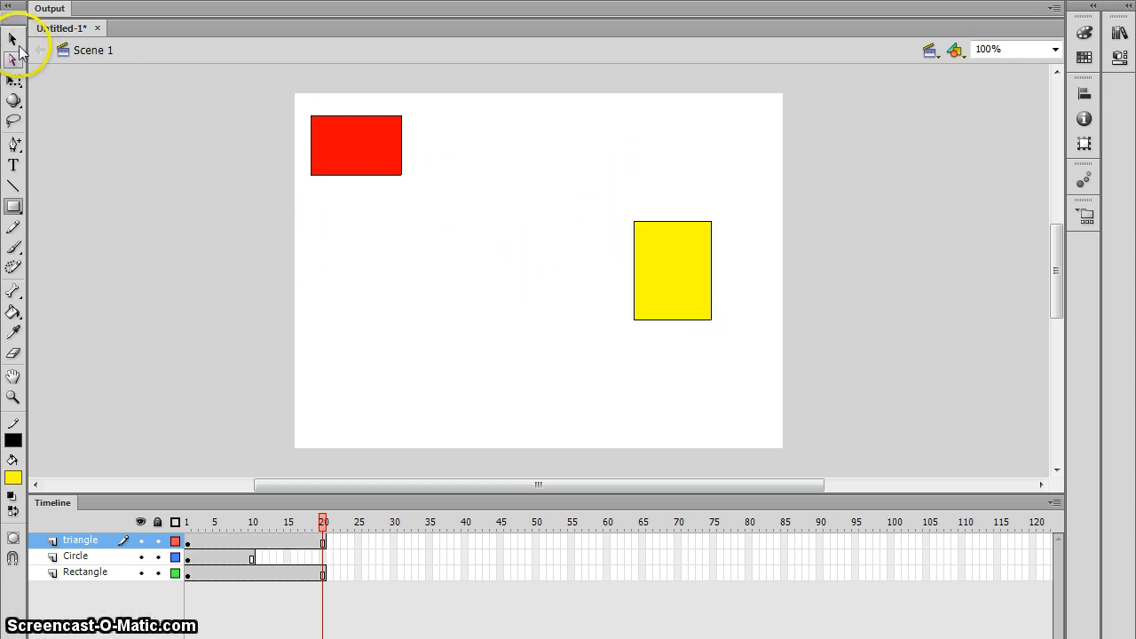
pyautogui.click(12, 40)
pyautogui.moveTo(634, 221)
pyautogui.mouseDown()
pyautogui.moveTo(711, 220)
pyautogui.moveTo(665, 221)
pyautogui.mouseUp()
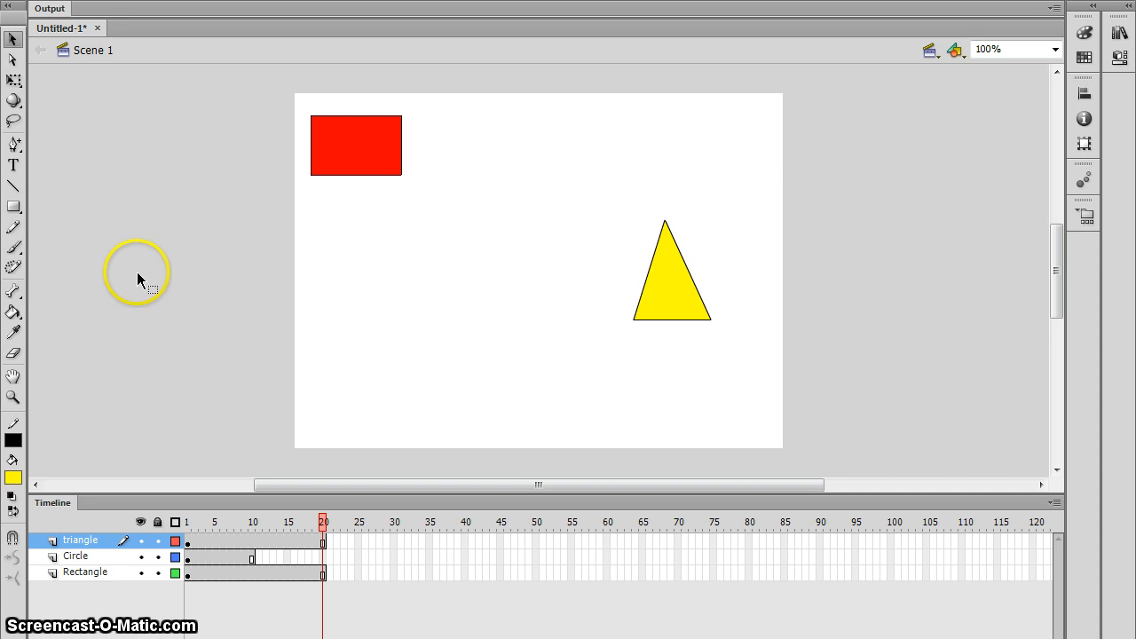
# Recolour the triangle's fill pink with the Paint Bucket tool
pyautogui.click(13, 477)
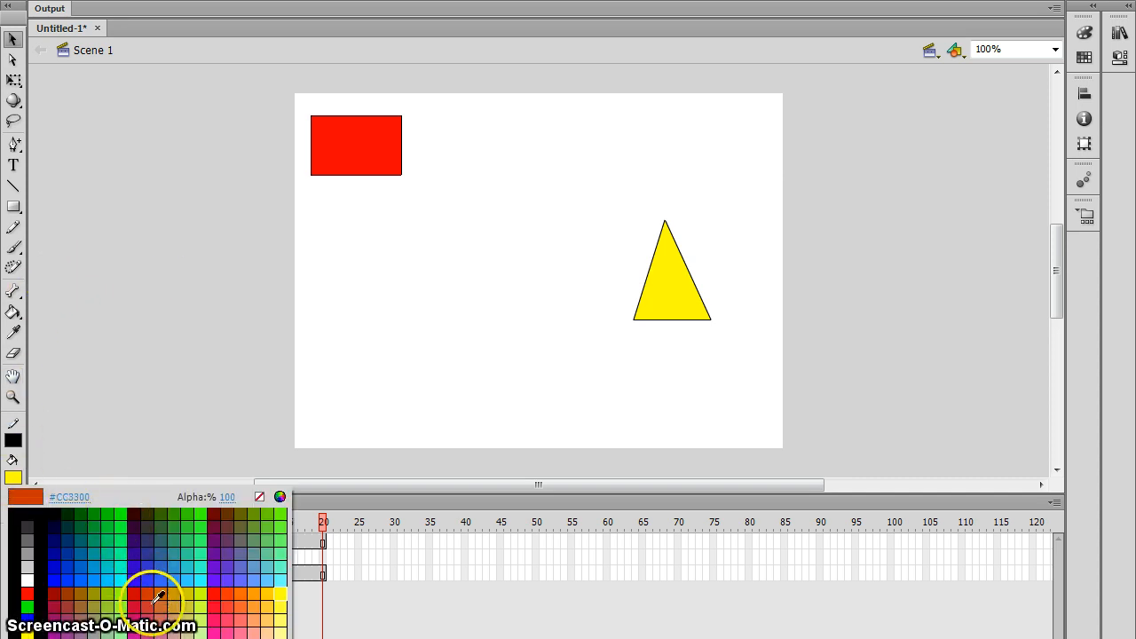
pyautogui.click(220, 611)
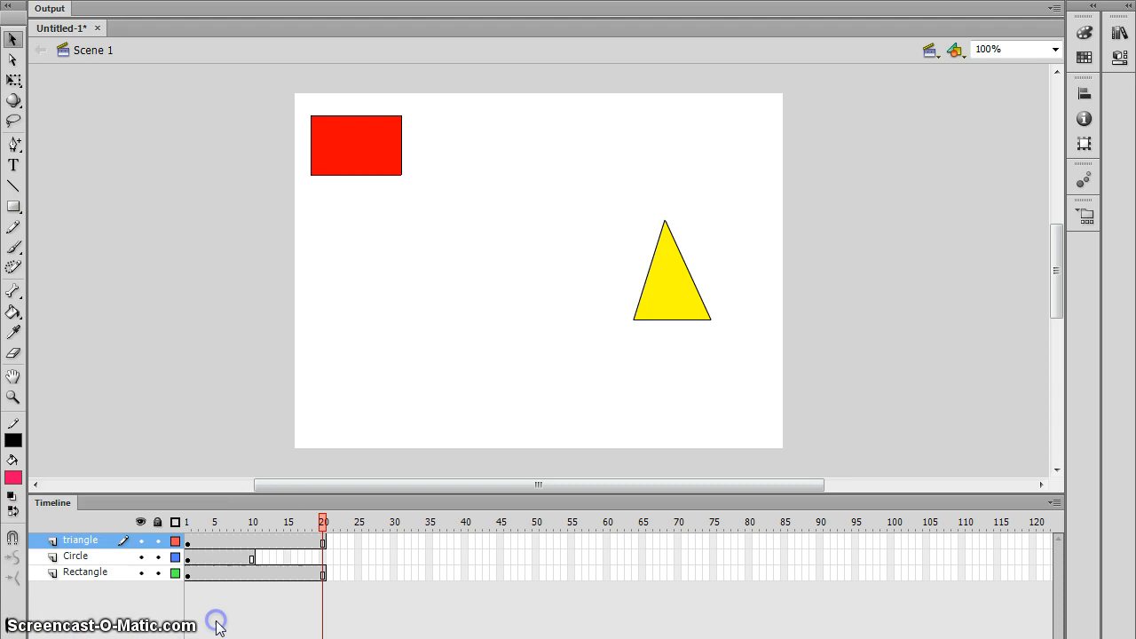
pyautogui.click(14, 312)
pyautogui.click(659, 284)
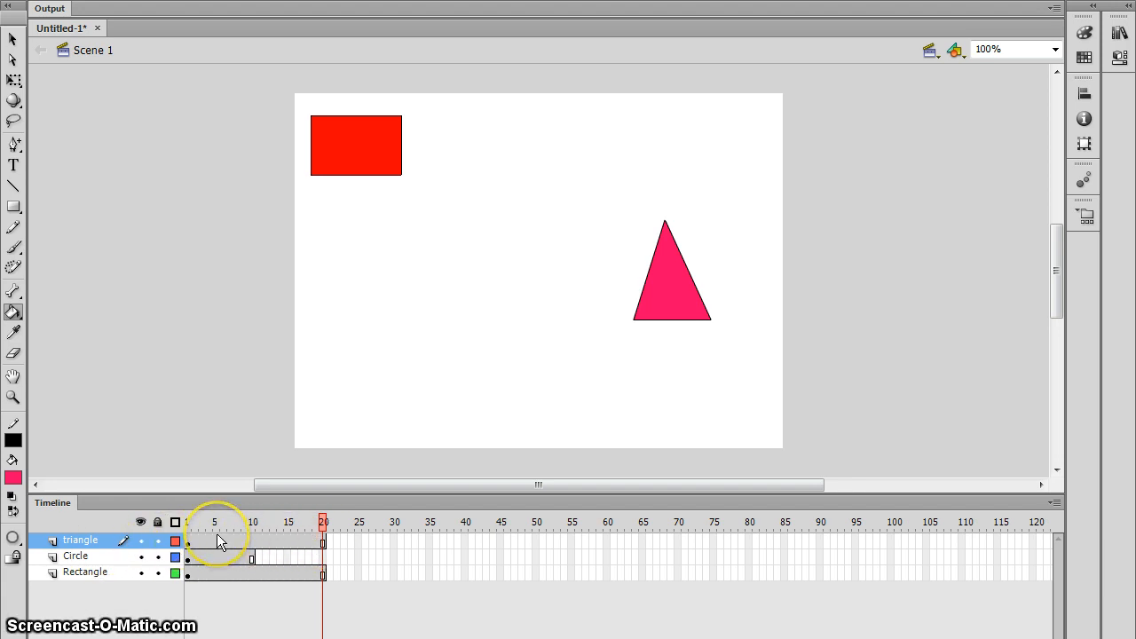
# Remove frames 6 to 20 from the triangle layer
pyautogui.moveTo(223, 533); pyautogui.dragTo(324, 536)
pyautogui.rightClick(282, 537)
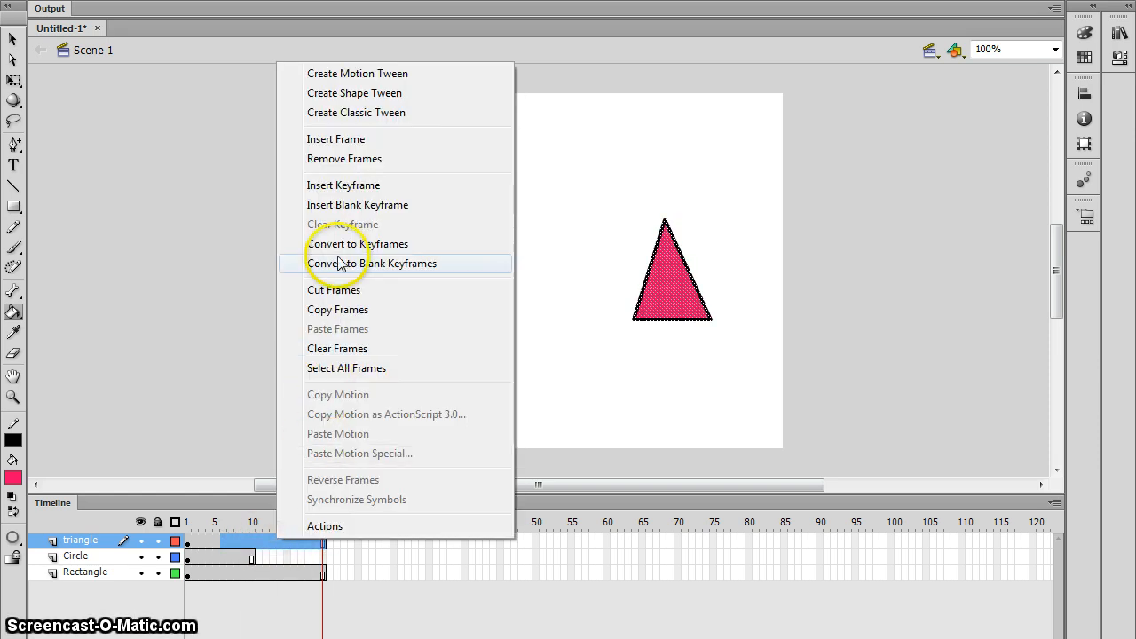
pyautogui.click(344, 158)
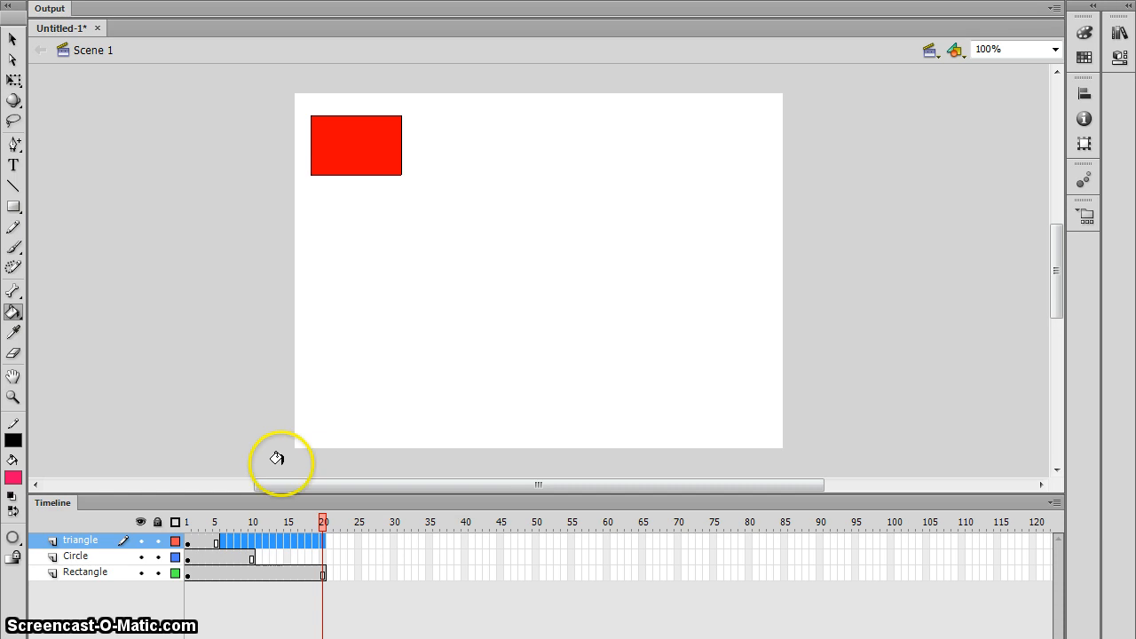
# Move the triangle layer's frames 1 to 5 along the timeline so the span starts at frame 15
pyautogui.click(218, 541)
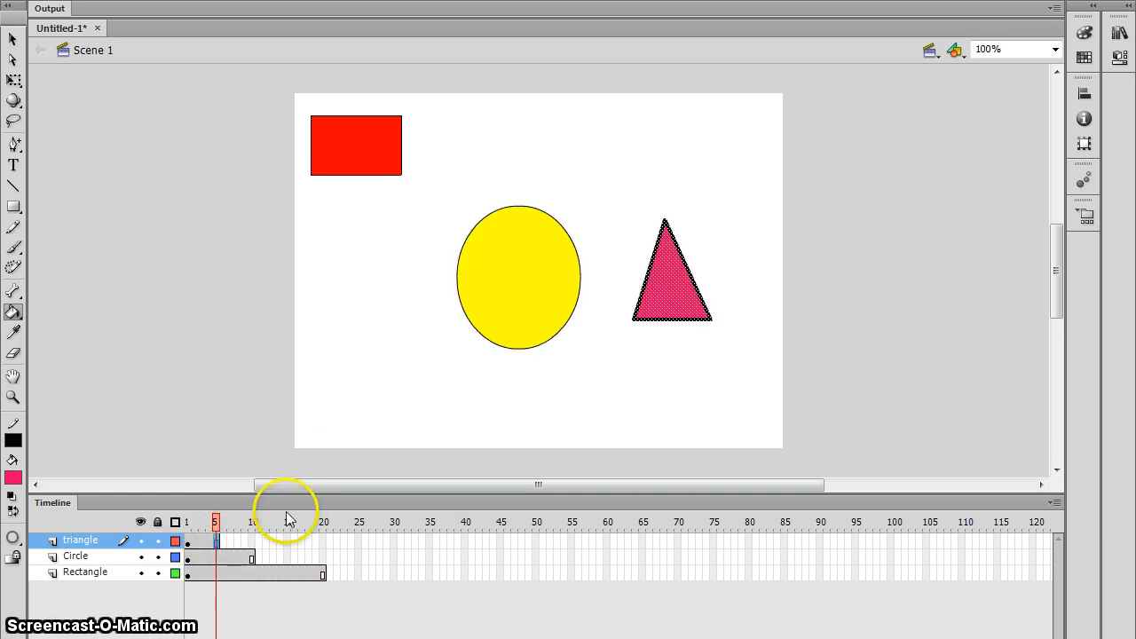
pyautogui.click(189, 544)
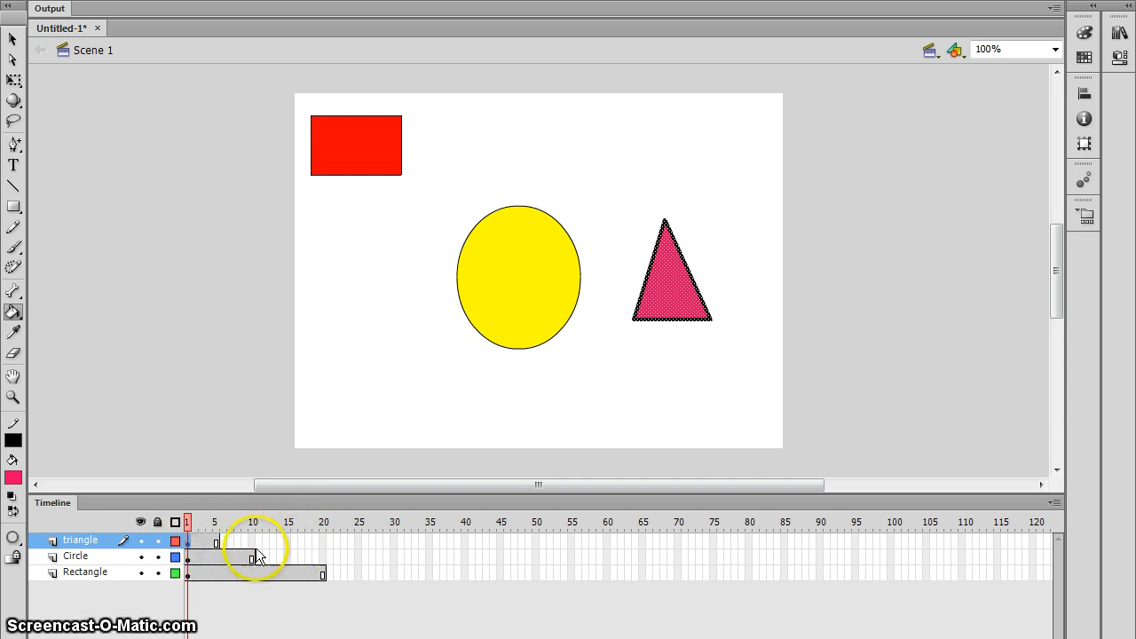
pyautogui.click(216, 543)
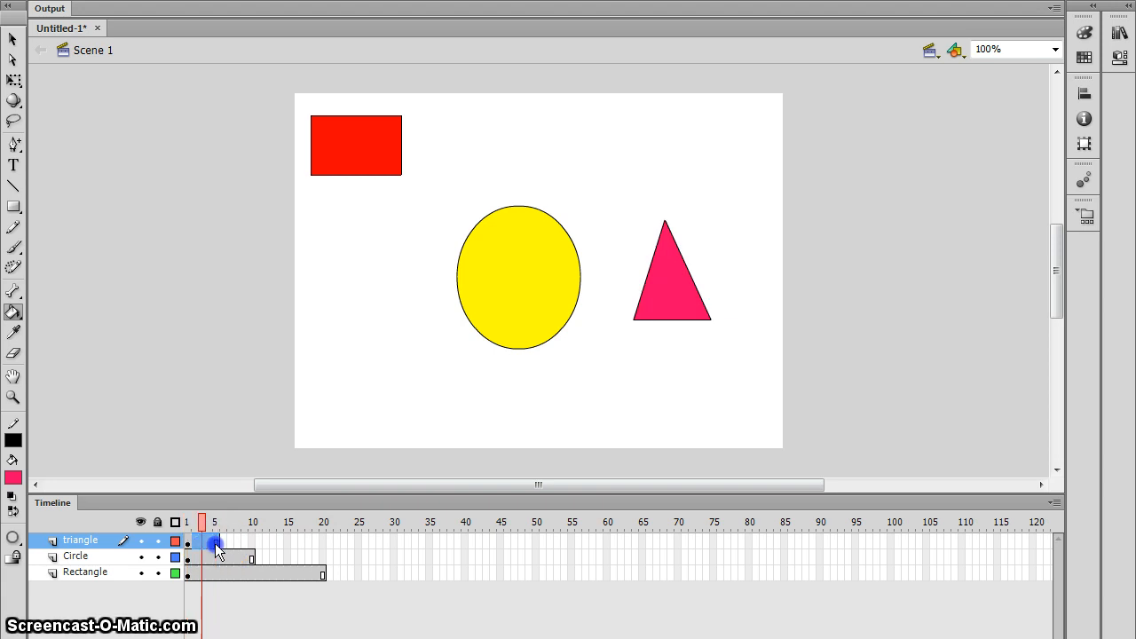
pyautogui.click(189, 543)
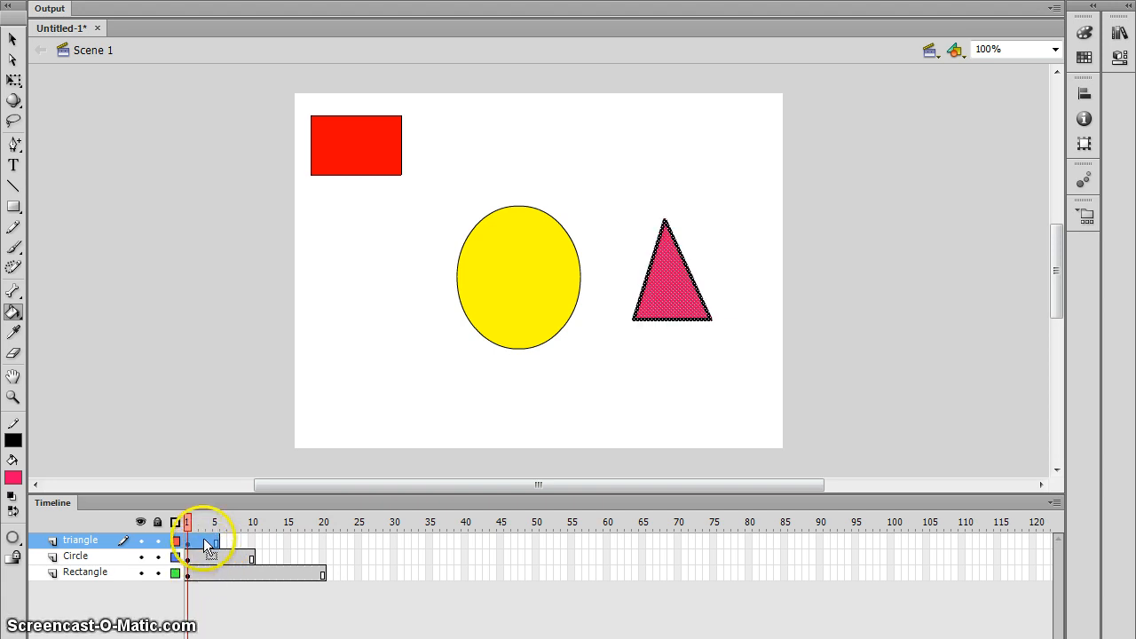
pyautogui.moveTo(203, 537); pyautogui.dragTo(303, 539)
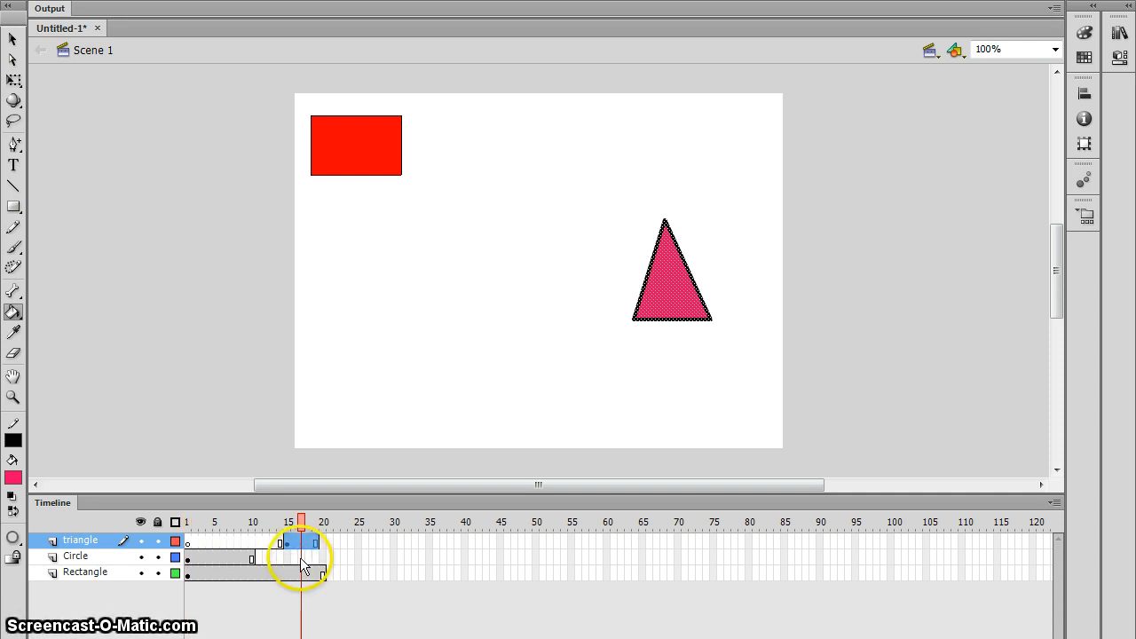
# Scrub the timeline between frames 1 and 17 to check when the triangle and circle are shown
pyautogui.click(297, 556)
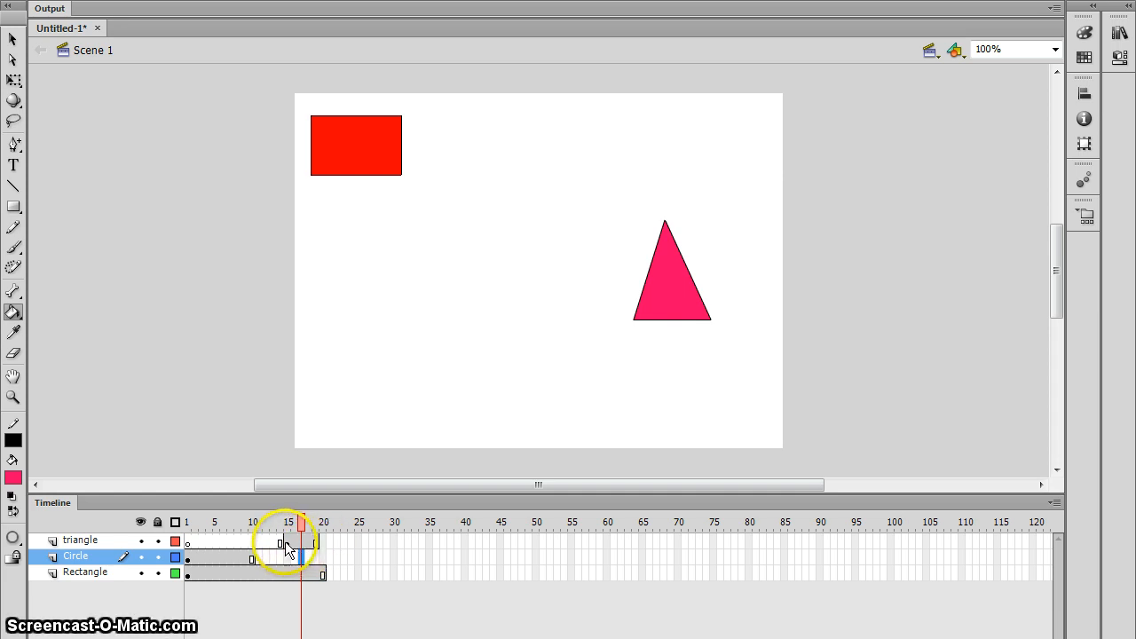
pyautogui.click(286, 542)
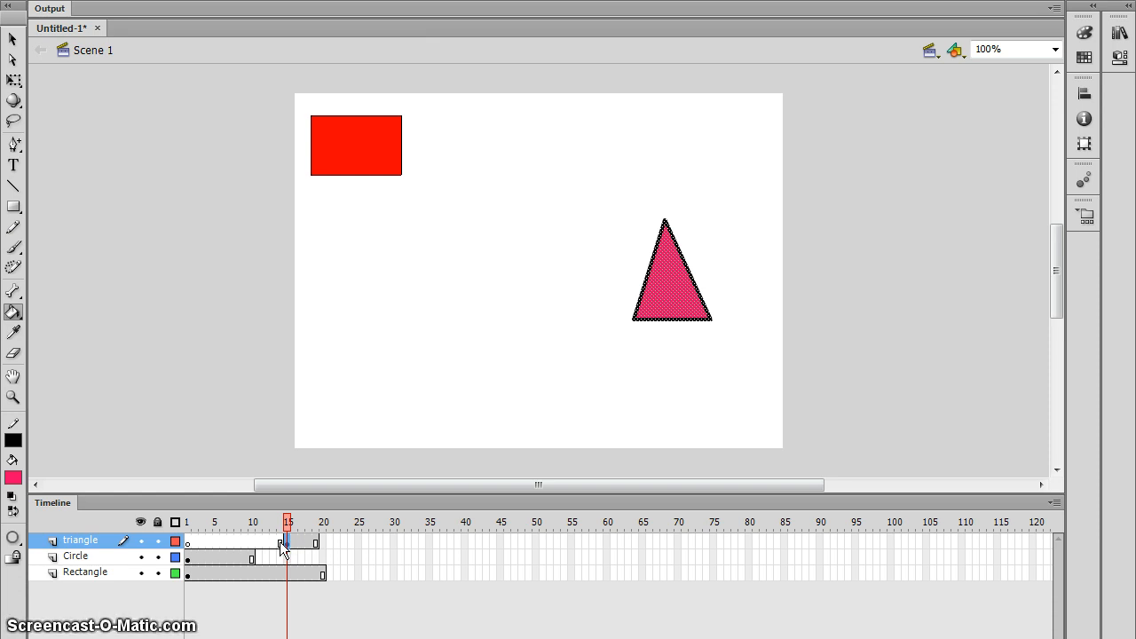
pyautogui.click(280, 544)
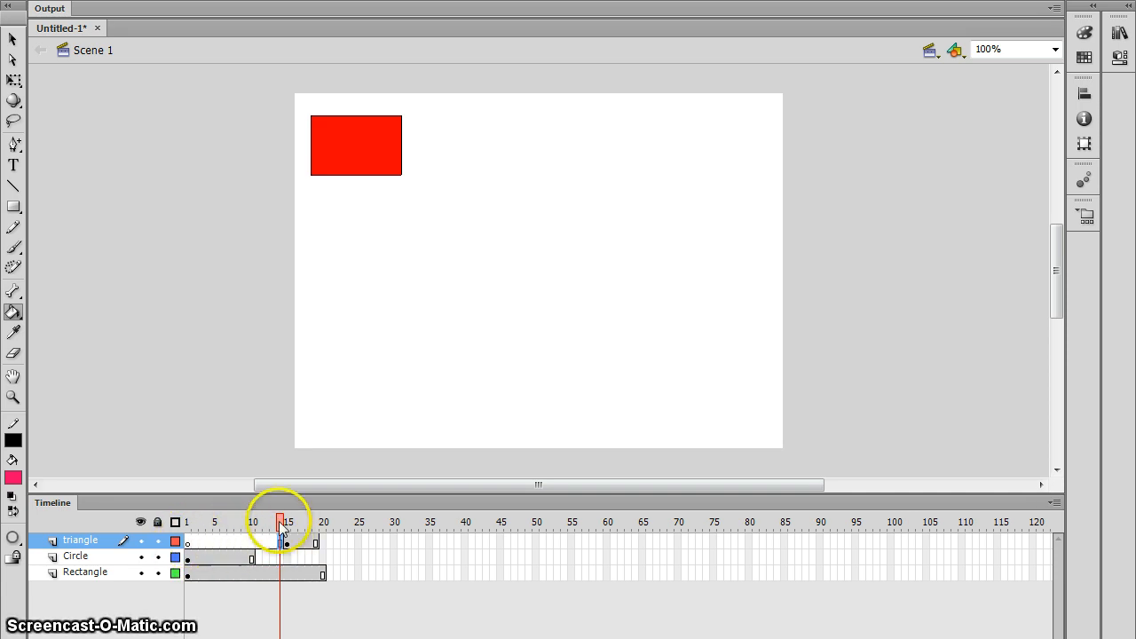
pyautogui.press(',')
pyautogui.press(',')
pyautogui.press(',')
pyautogui.press(',')
pyautogui.press(',')
pyautogui.press(',')
pyautogui.press(',')
pyautogui.press(',')
pyautogui.press(',')
pyautogui.press(',')
pyautogui.press(',')
pyautogui.press(',')
pyautogui.press(',')
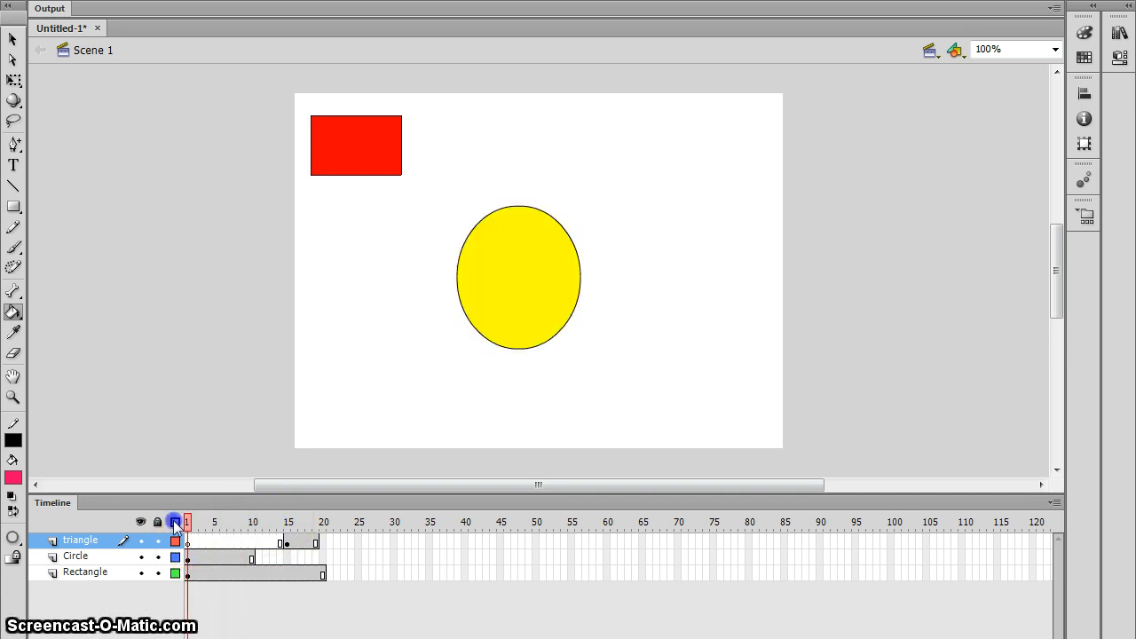
pyautogui.press('.')
pyautogui.press('.')
pyautogui.press('.')
pyautogui.press('.')
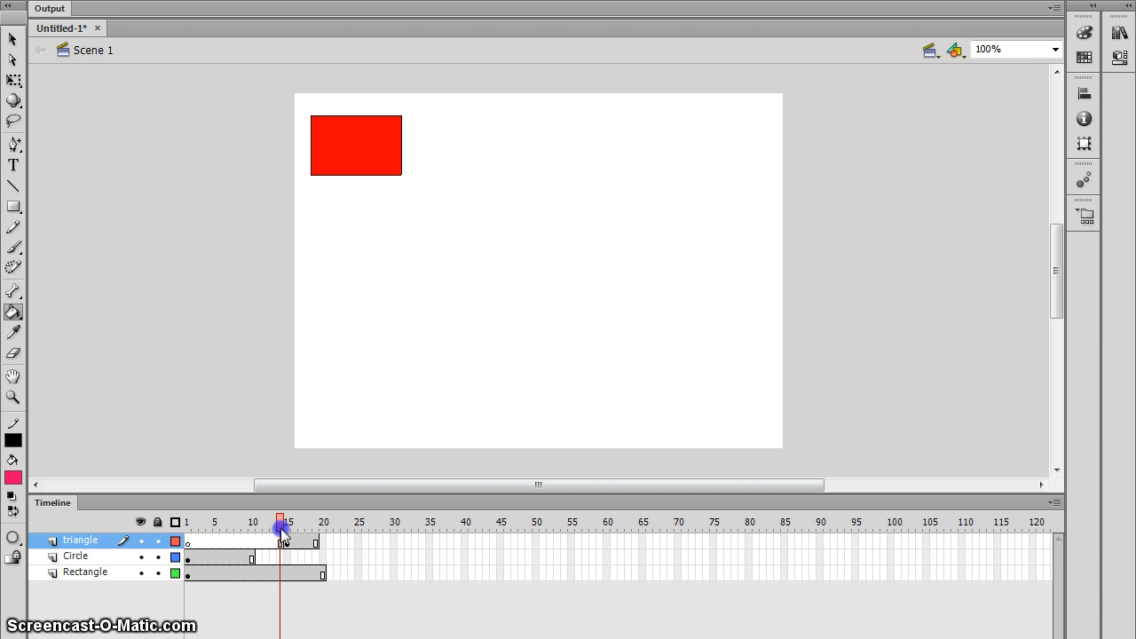
pyautogui.moveTo(281, 530); pyautogui.dragTo(291, 532)
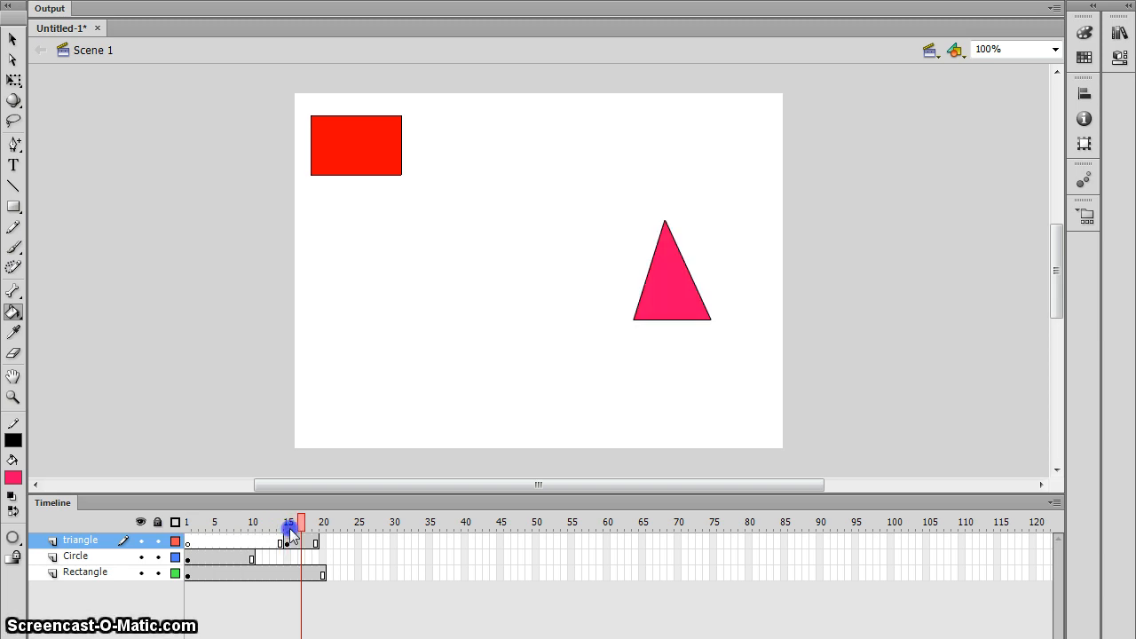
pyautogui.moveTo(290, 533); pyautogui.dragTo(245, 532)
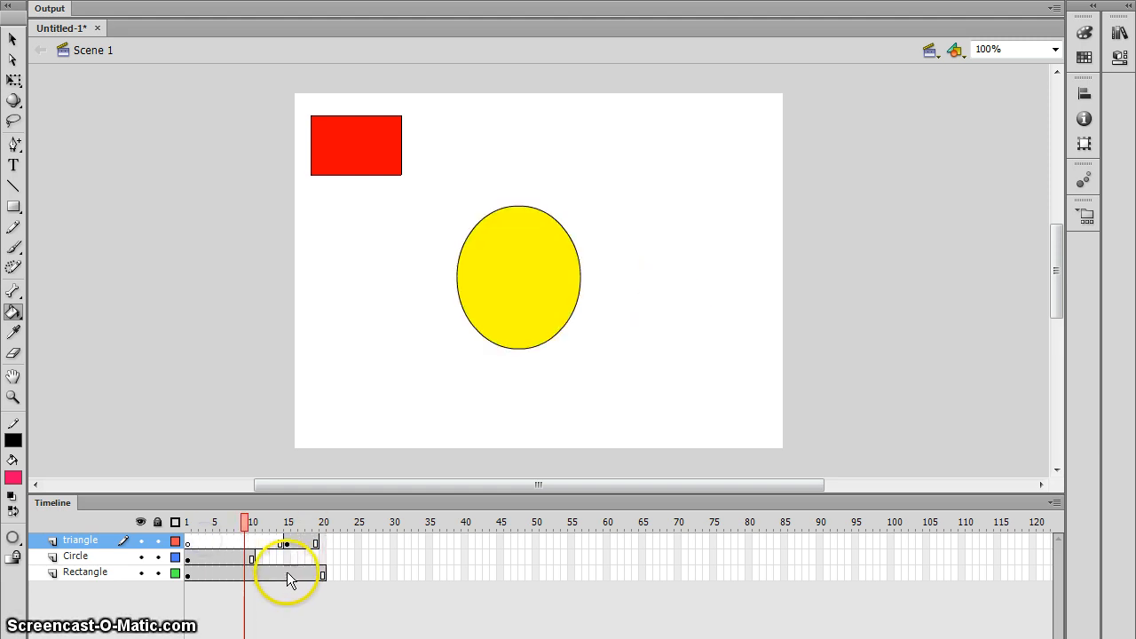
# Extend the triangle layer's frame span to frame 20
pyautogui.click(324, 544)
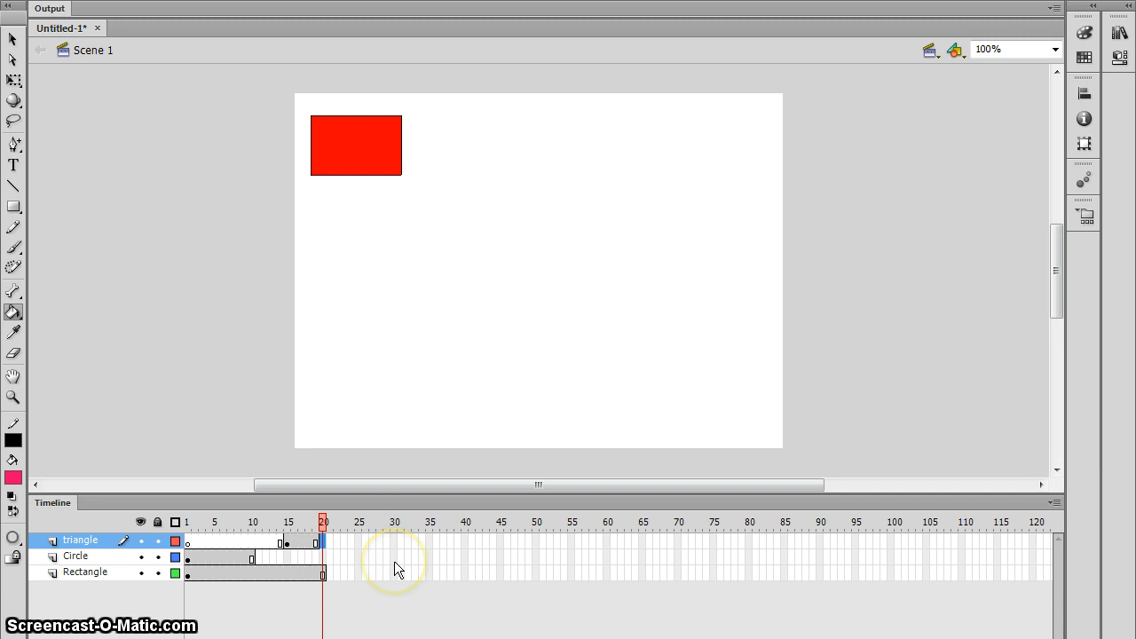
pyautogui.press('F5')
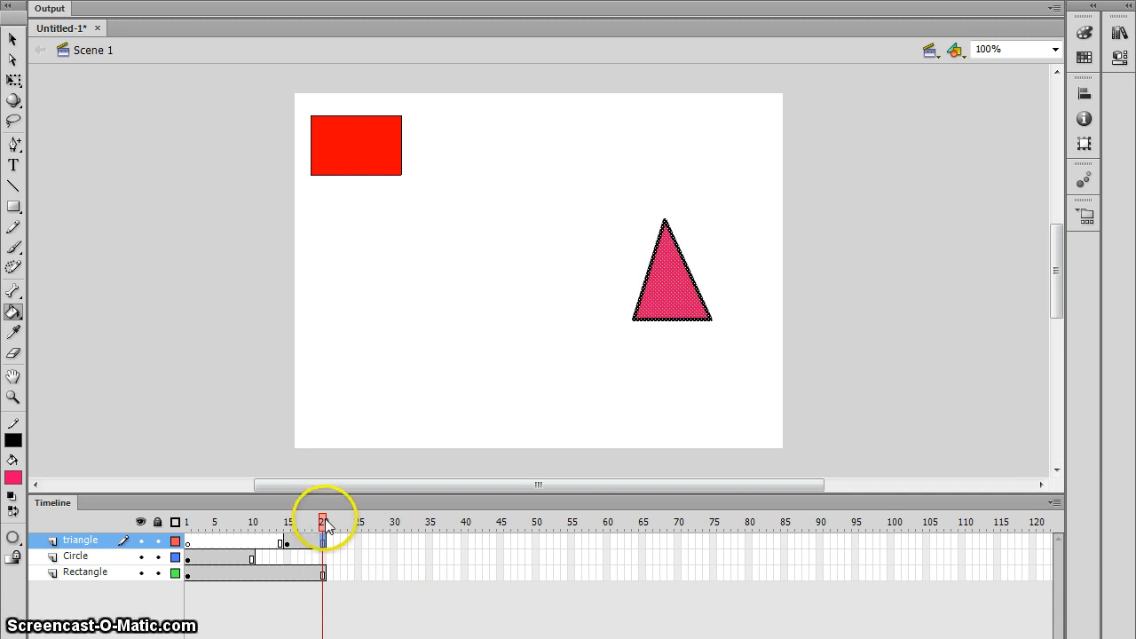
# Test the movie from frame 1, compare its playback with the timeline up to frame 20, and close the preview
pyautogui.moveTo(325, 521); pyautogui.dragTo(187, 522)
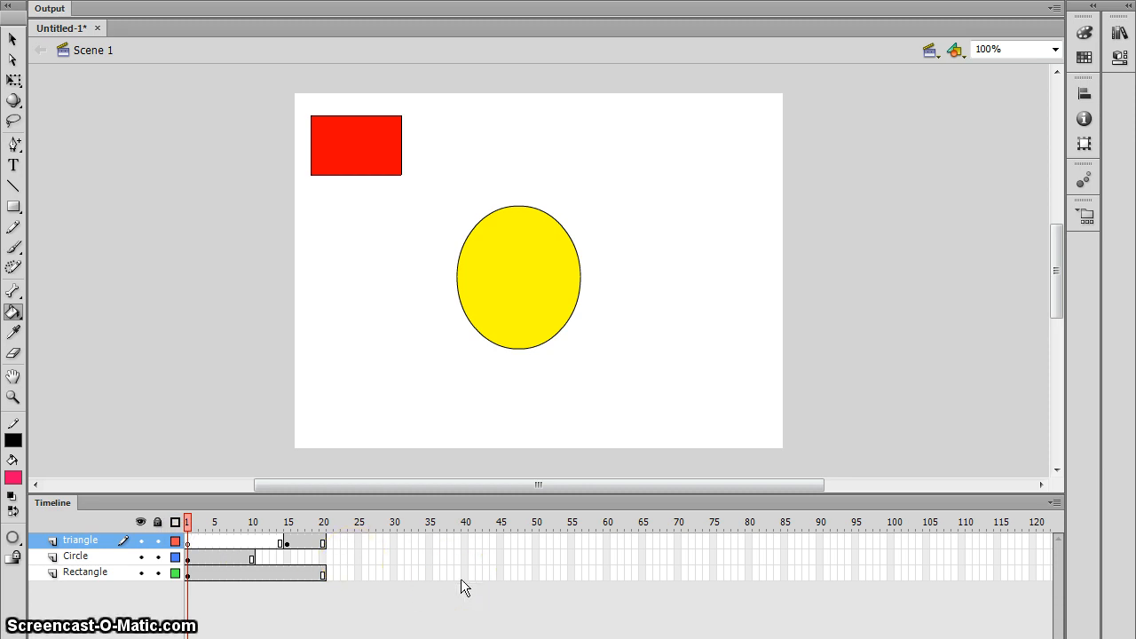
pyautogui.hotkey('ctrl', 'Return')
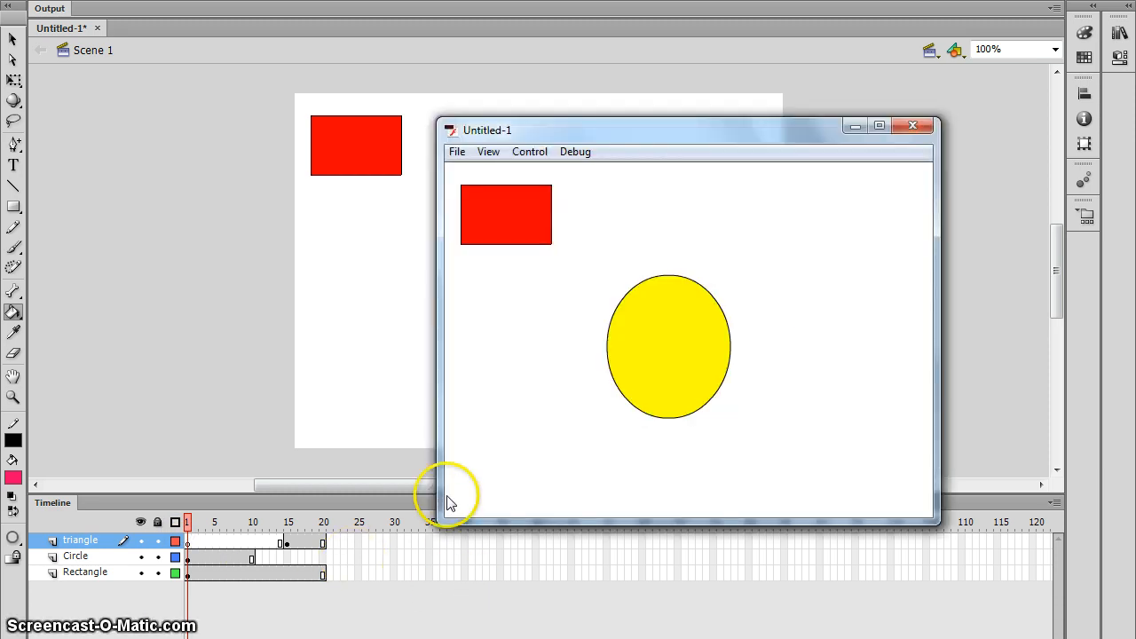
pyautogui.click(188, 530)
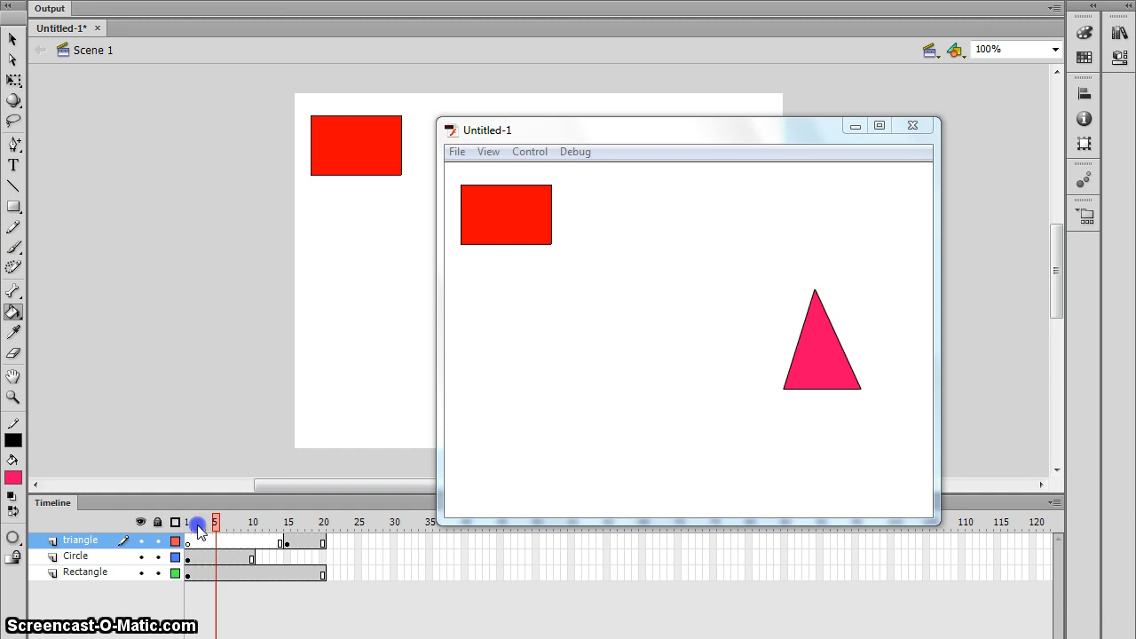
pyautogui.moveTo(239, 525); pyautogui.dragTo(246, 527)
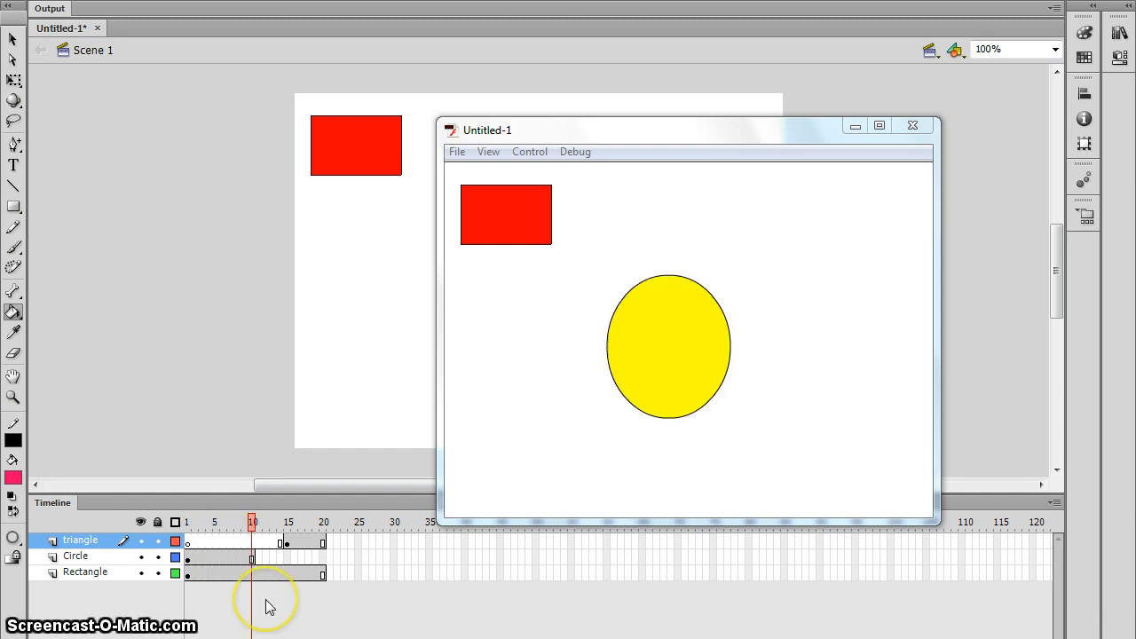
pyautogui.click(253, 521)
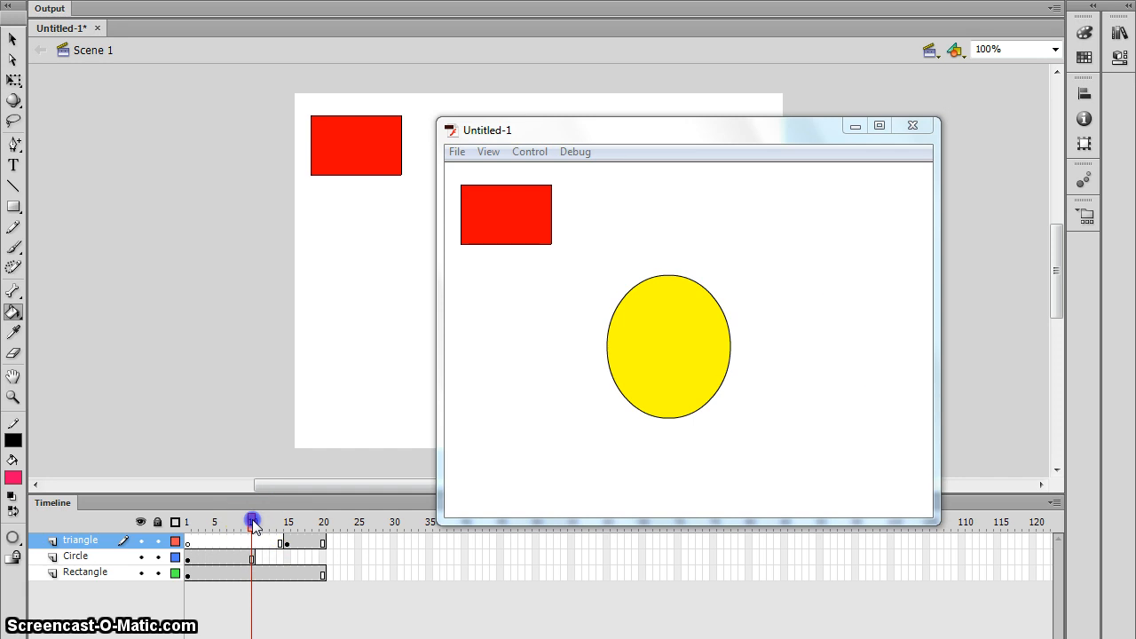
pyautogui.moveTo(252, 520); pyautogui.dragTo(257, 523)
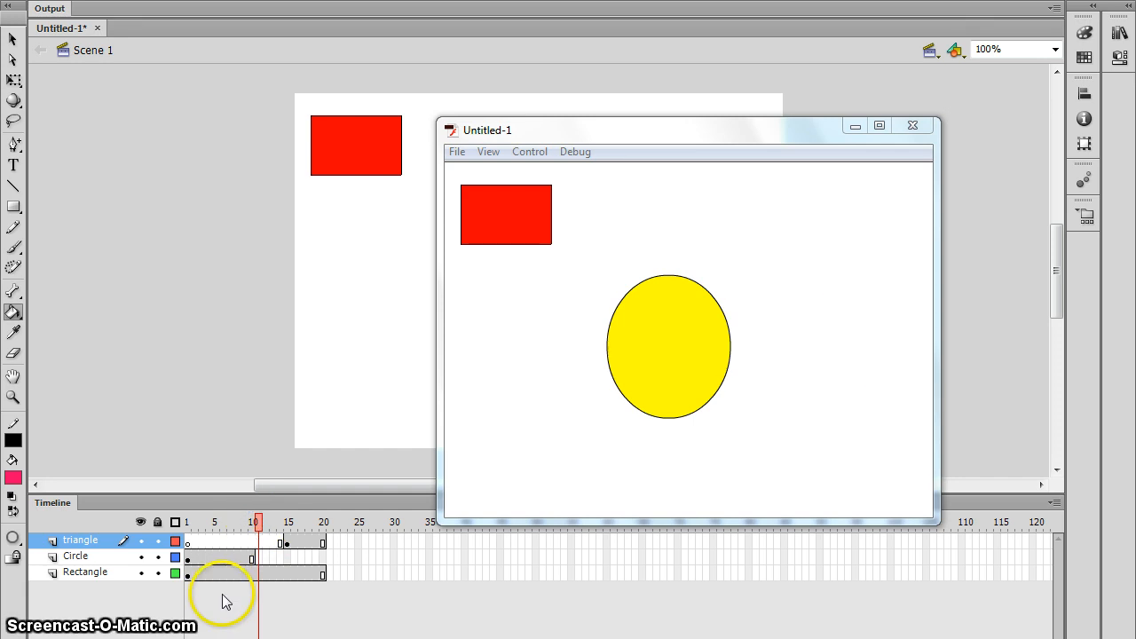
pyautogui.click(257, 523)
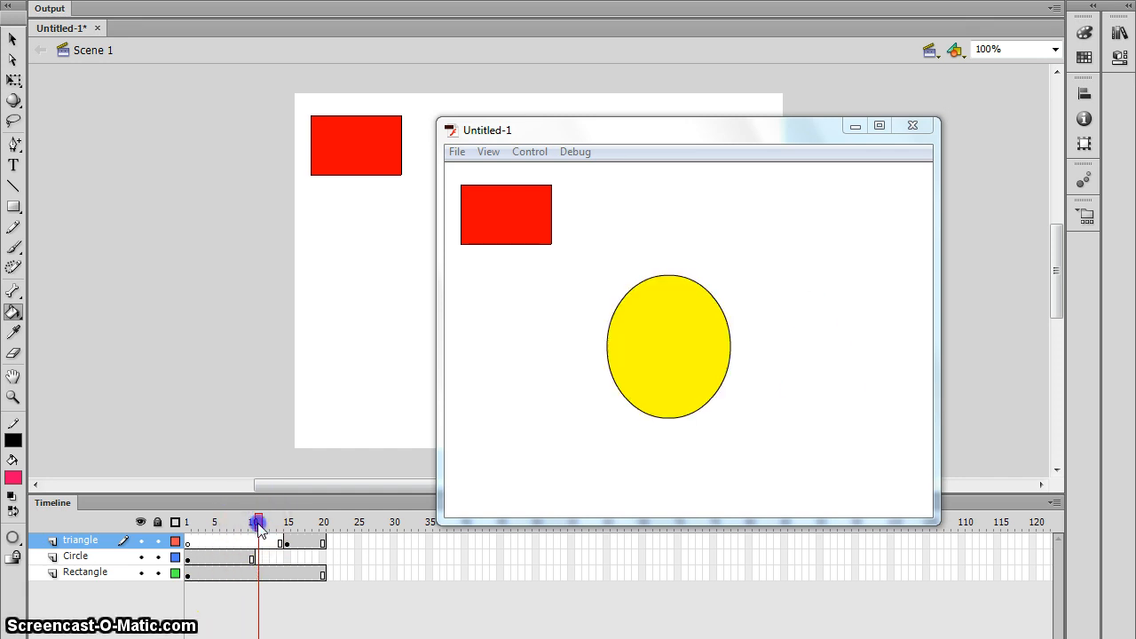
pyautogui.moveTo(259, 524); pyautogui.dragTo(326, 528)
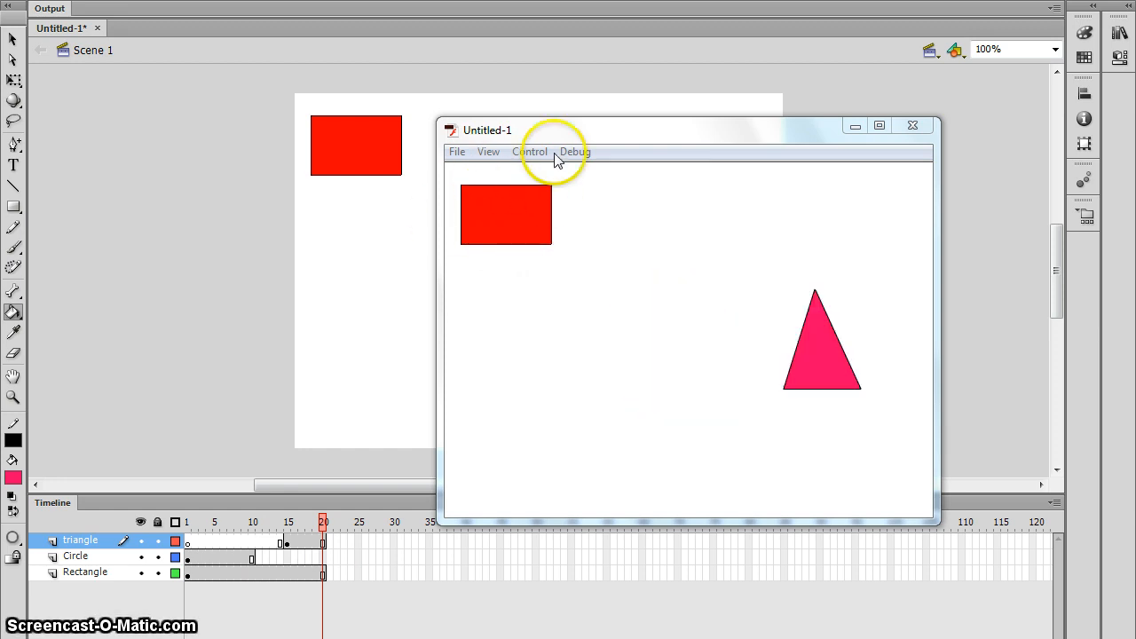
pyautogui.moveTo(580, 133); pyautogui.dragTo(411, 93)
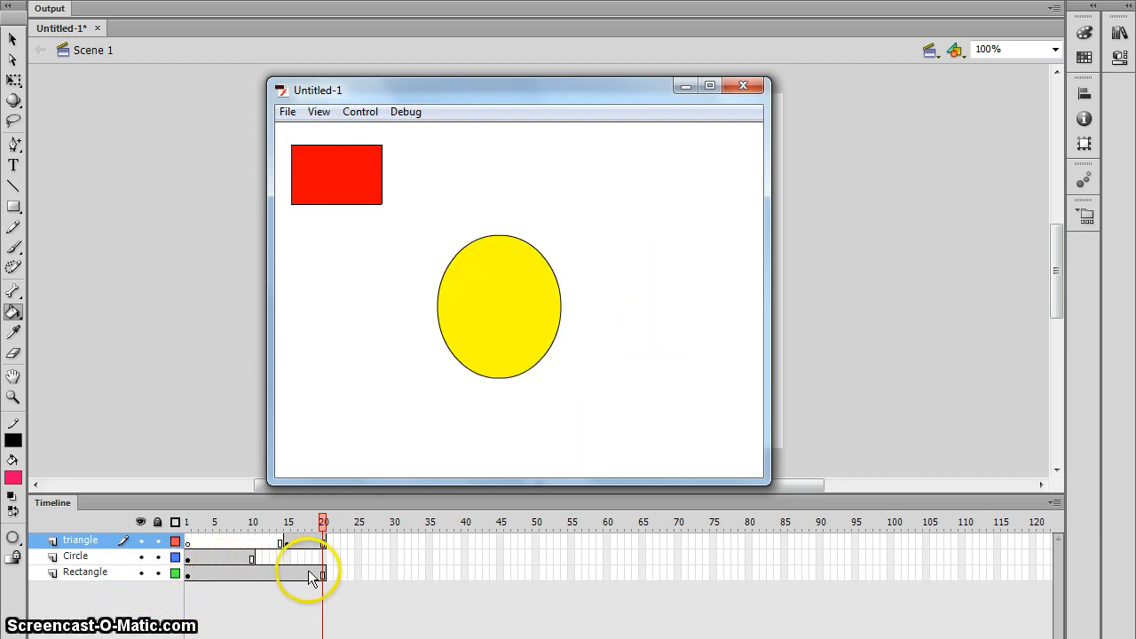
pyautogui.click(746, 86)
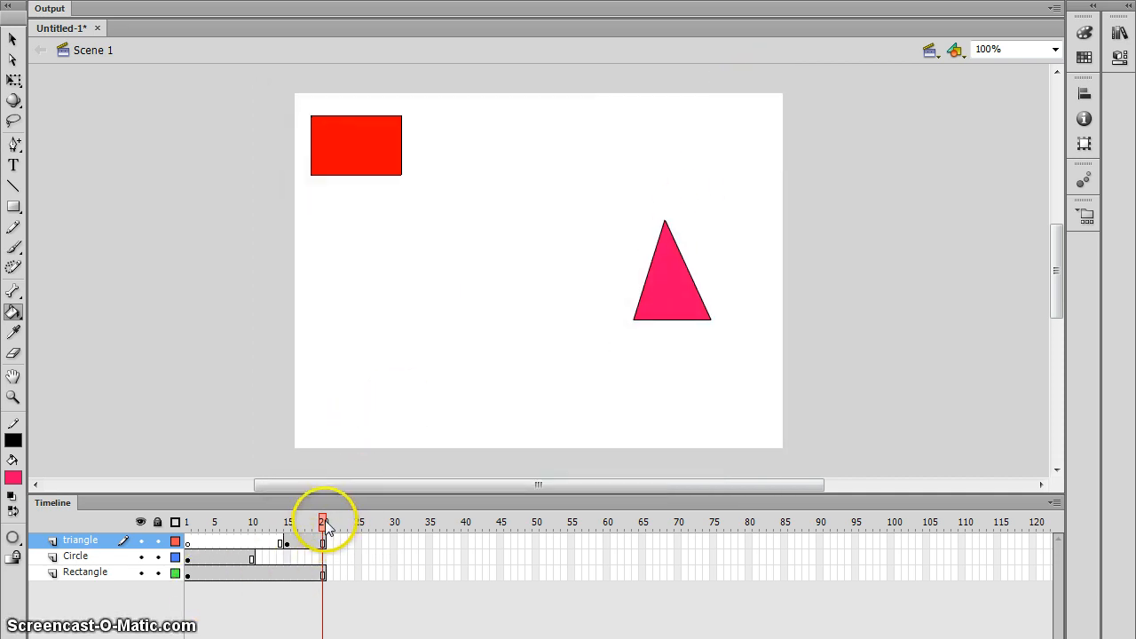
# Insert a keyframe at frame 10 of the Rectangle layer and change the rectangle's fill to blue there
pyautogui.moveTo(325, 524); pyautogui.dragTo(195, 524)
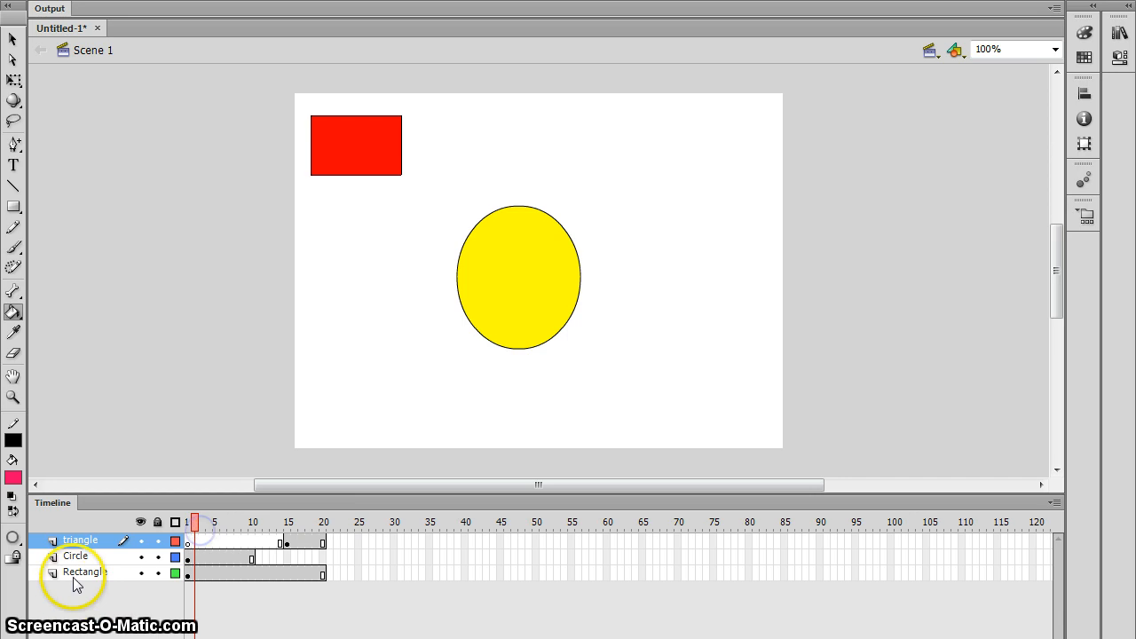
pyautogui.click(193, 523)
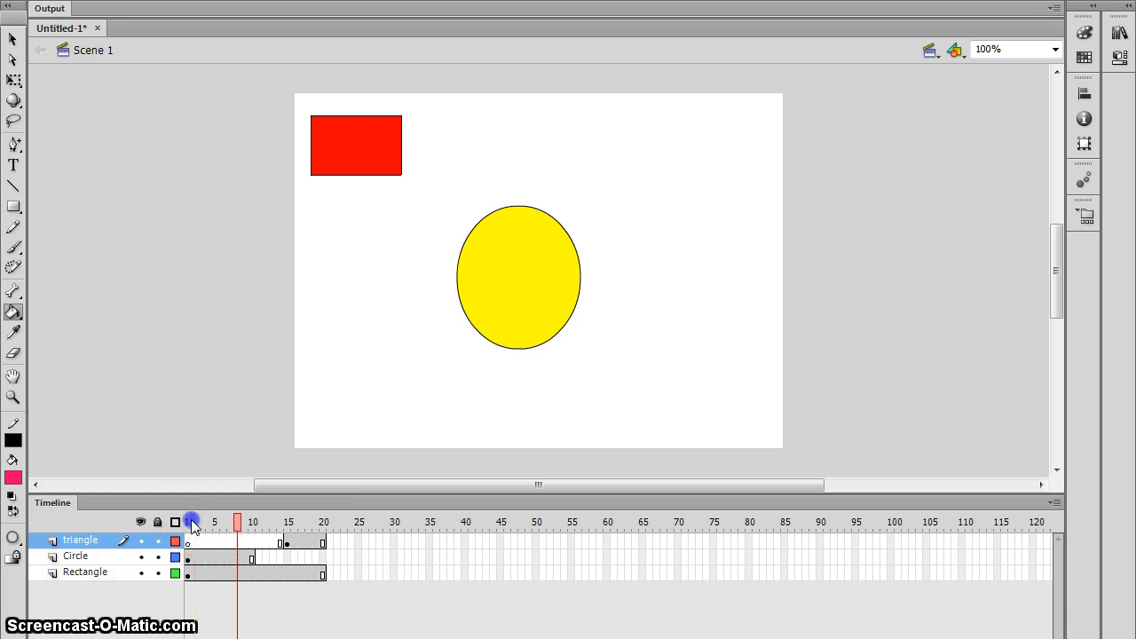
pyautogui.moveTo(193, 525); pyautogui.dragTo(251, 523)
pyautogui.click(250, 571)
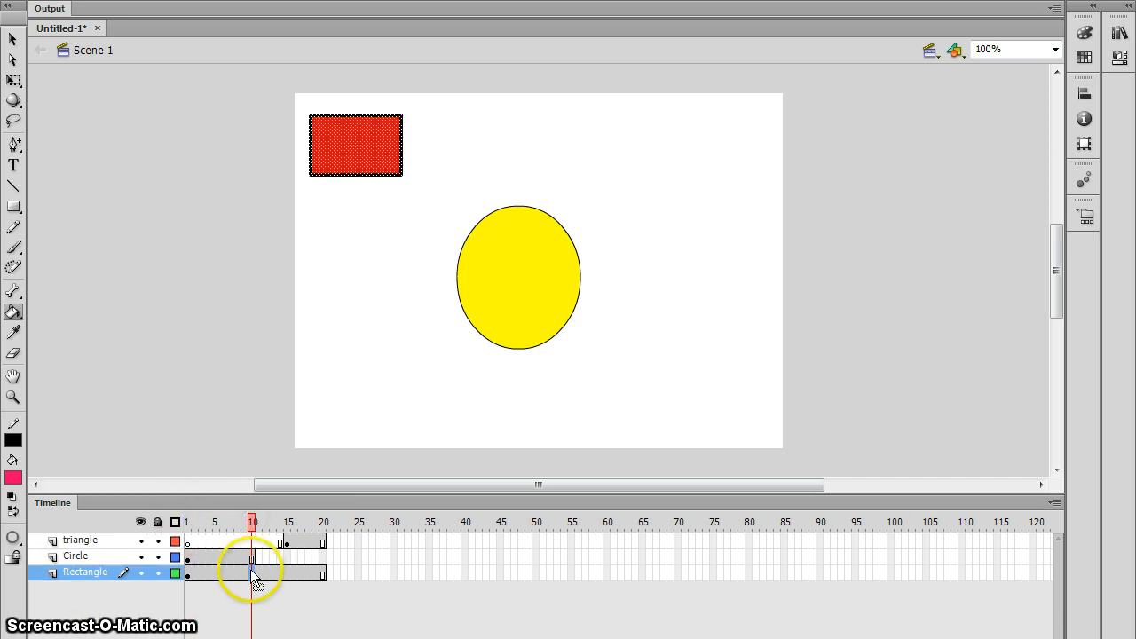
pyautogui.click(303, 586)
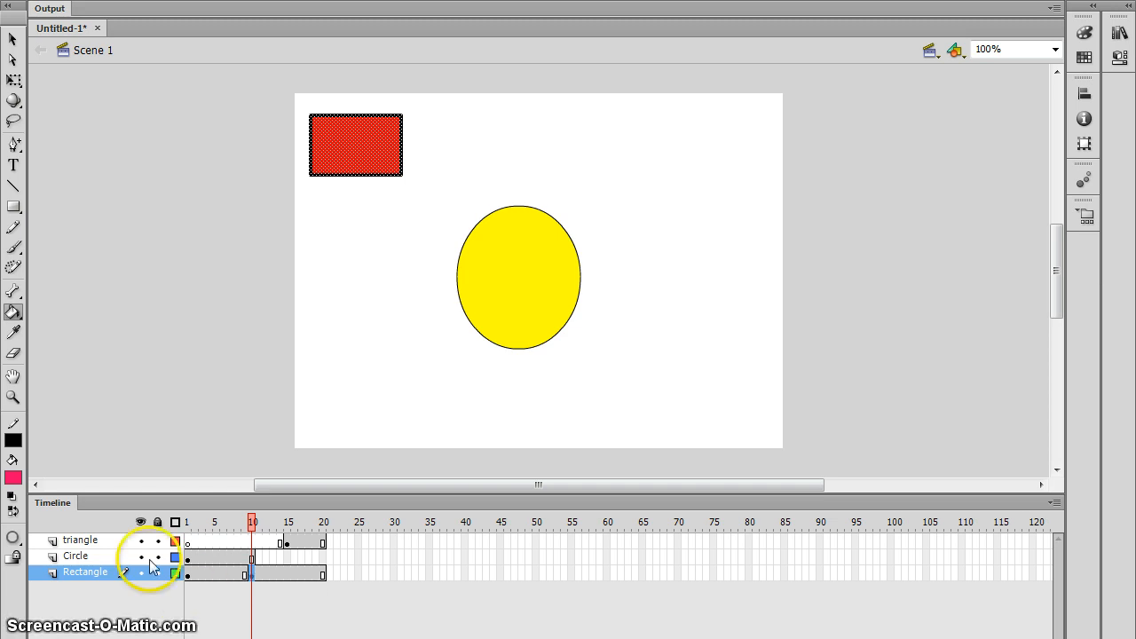
pyautogui.click(14, 475)
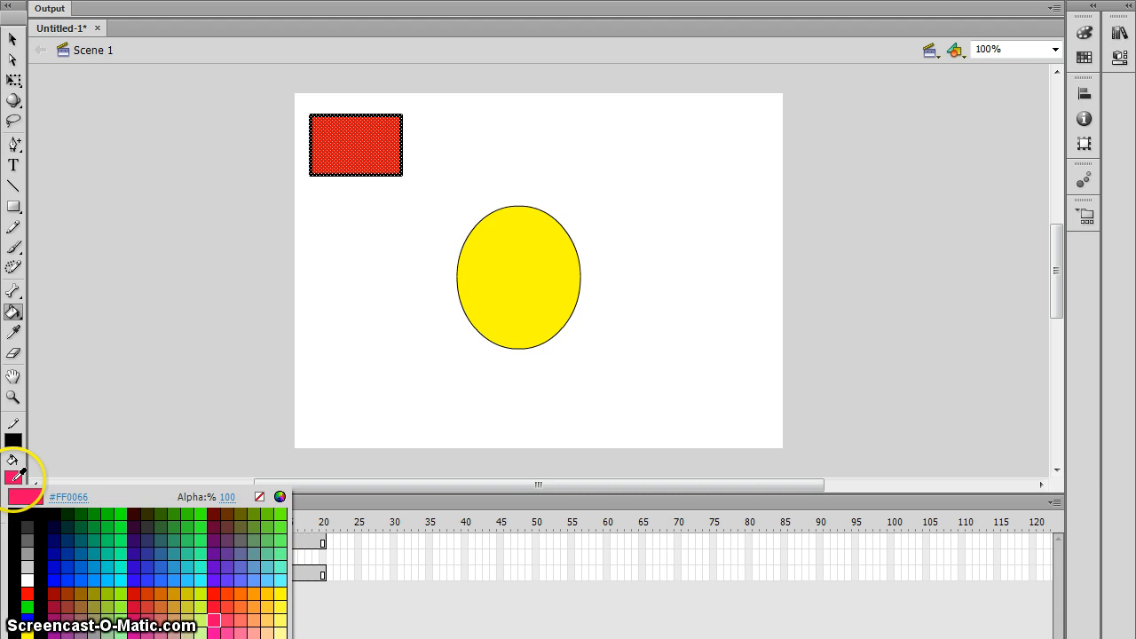
pyautogui.click(66, 579)
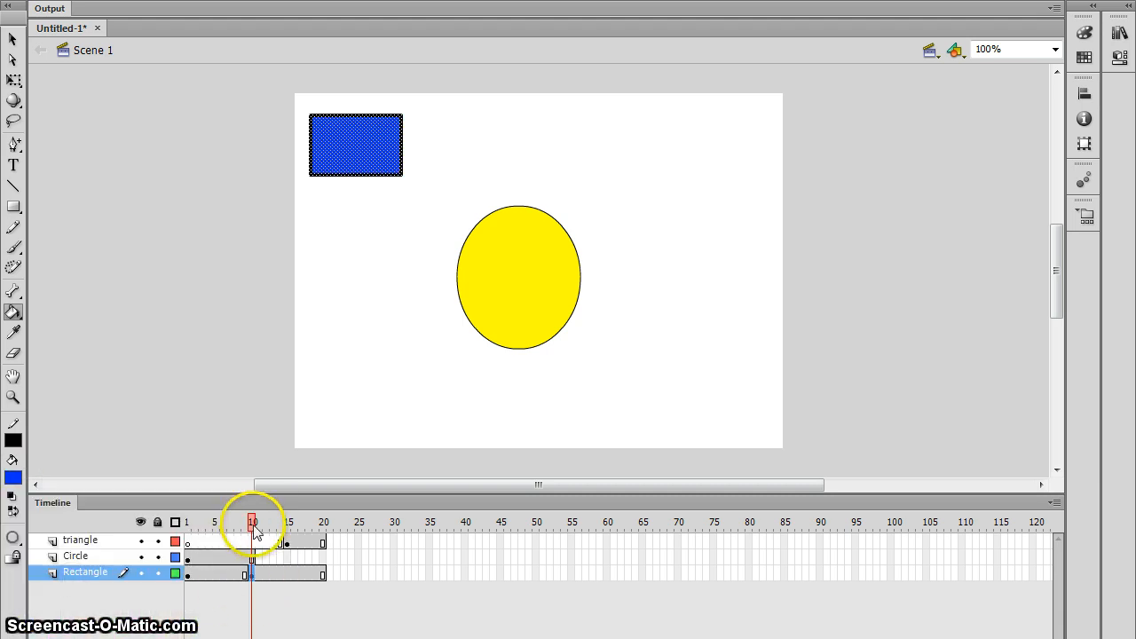
# Scrub the timeline from frame 1 past frame 10 to check the rectangle's colour change
pyautogui.moveTo(252, 522); pyautogui.dragTo(187, 522)
pyautogui.click(88, 577)
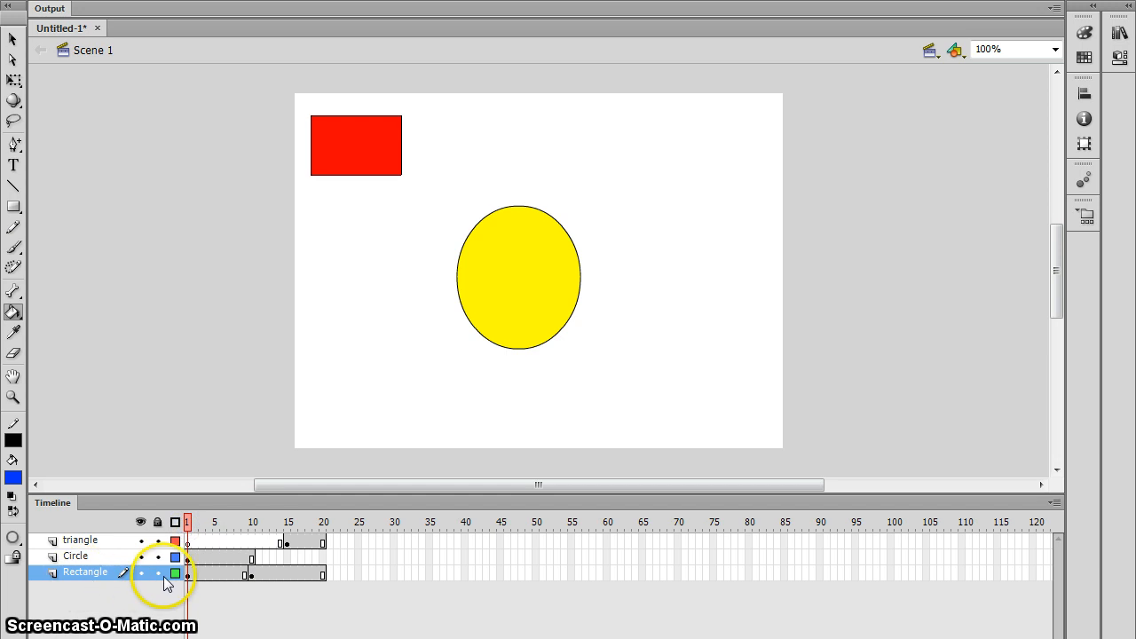
pyautogui.click(187, 523)
pyautogui.moveTo(187, 524); pyautogui.dragTo(244, 524)
pyautogui.click(248, 574)
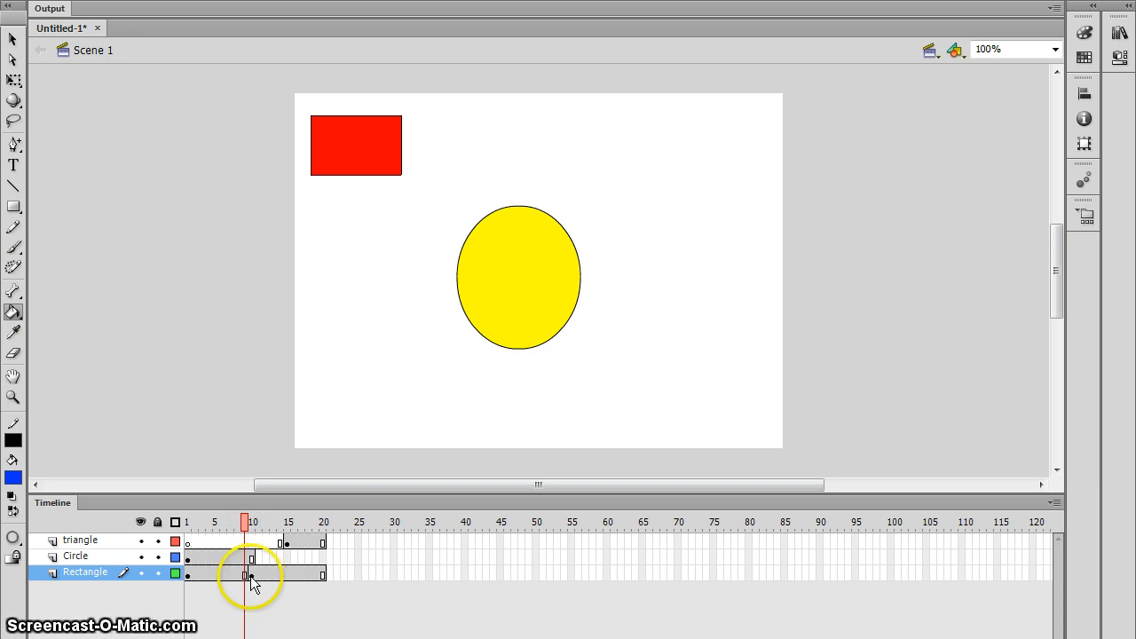
pyautogui.moveTo(246, 527); pyautogui.dragTo(270, 523)
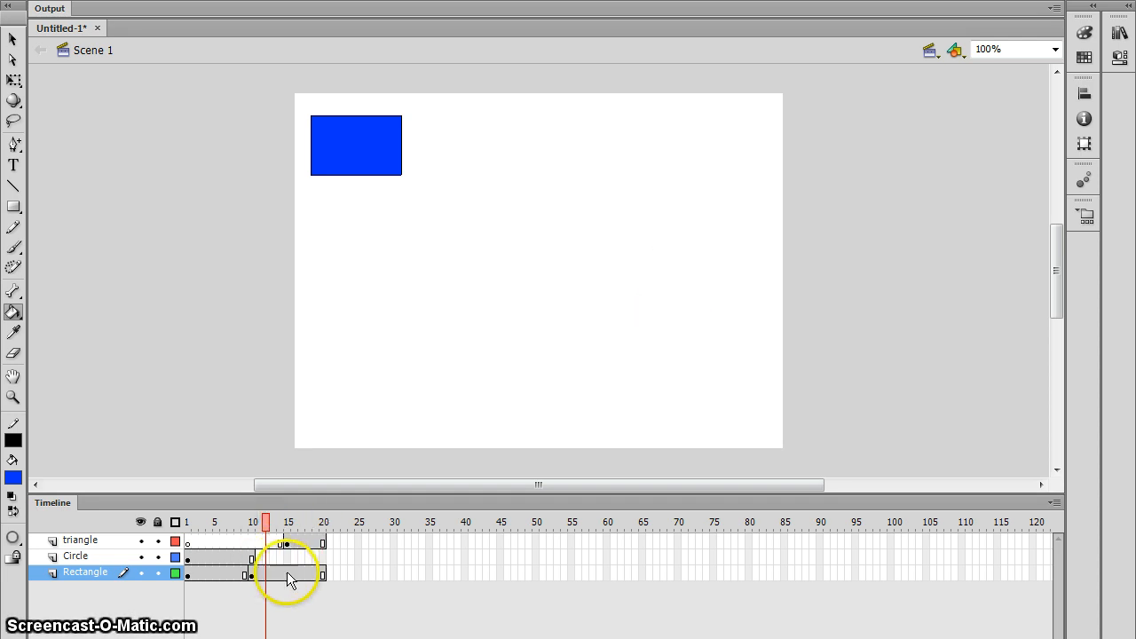
# Insert a keyframe at frame 15 of the Rectangle layer and change the rectangle's fill to green there
pyautogui.click(288, 575)
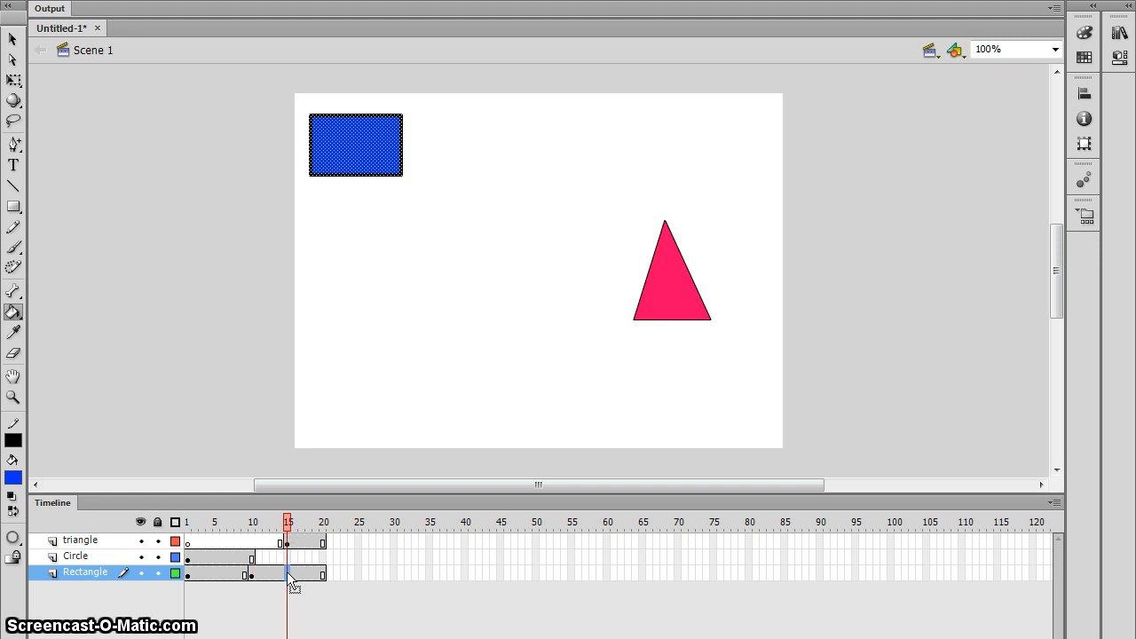
pyautogui.click(299, 593)
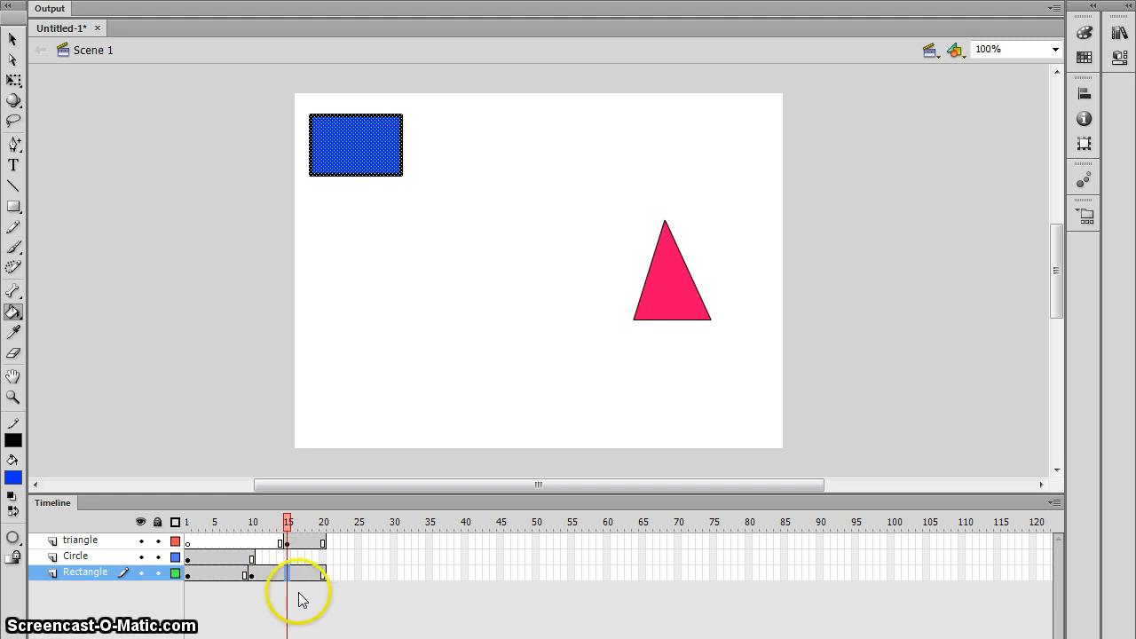
pyautogui.click(299, 593)
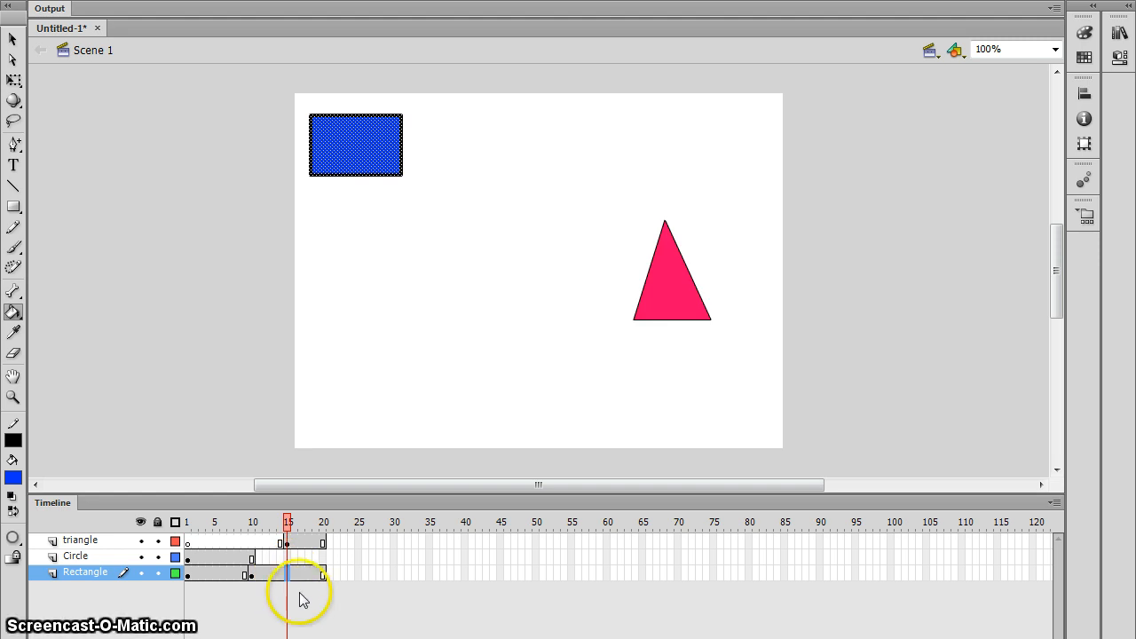
pyautogui.click(14, 478)
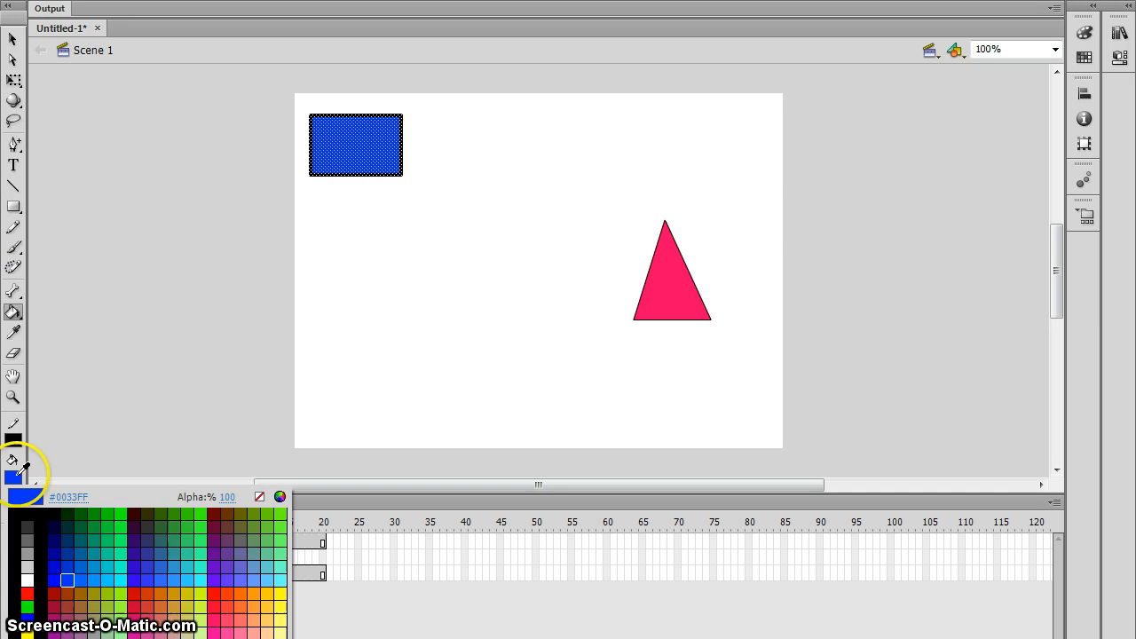
pyautogui.click(107, 535)
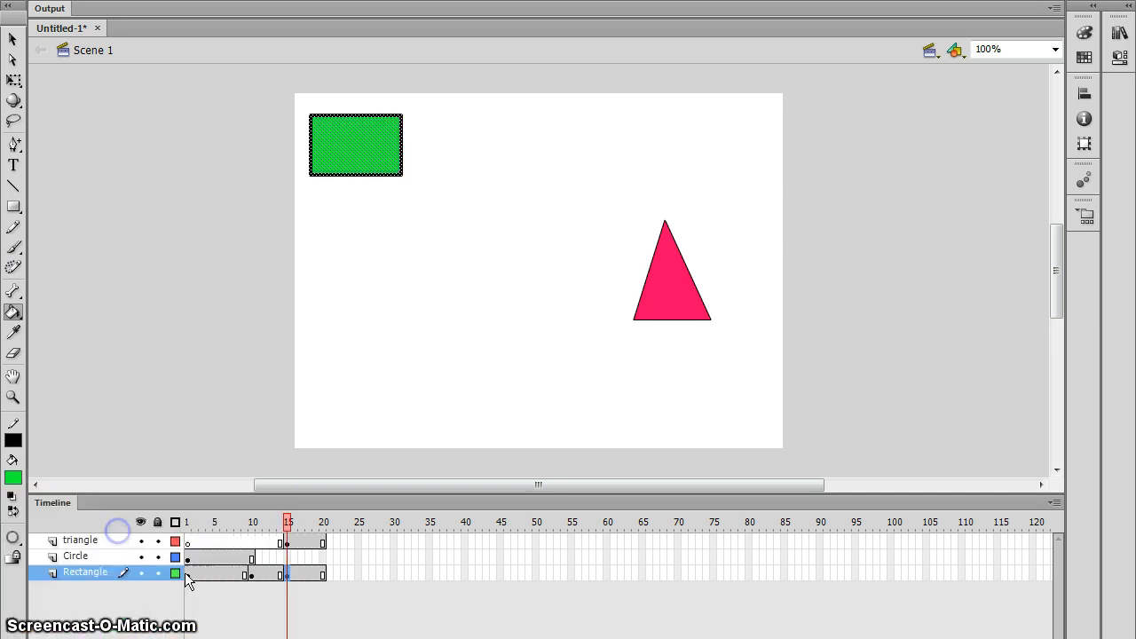
# Insert a keyframe at frame 18 of the triangle layer and rotate the triangle clockwise there with Free Transform
pyautogui.click(287, 520)
pyautogui.moveTo(288, 520)
pyautogui.mouseDown()
pyautogui.moveTo(216, 514)
pyautogui.moveTo(288, 509)
pyautogui.mouseUp()
pyautogui.click(288, 545)
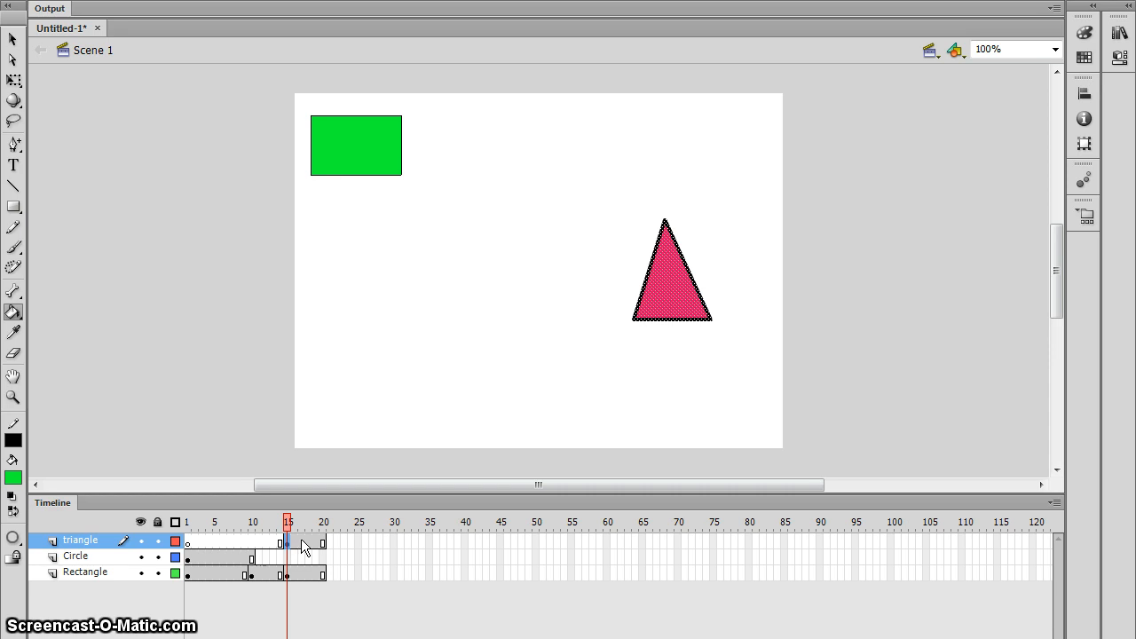
pyautogui.click(308, 540)
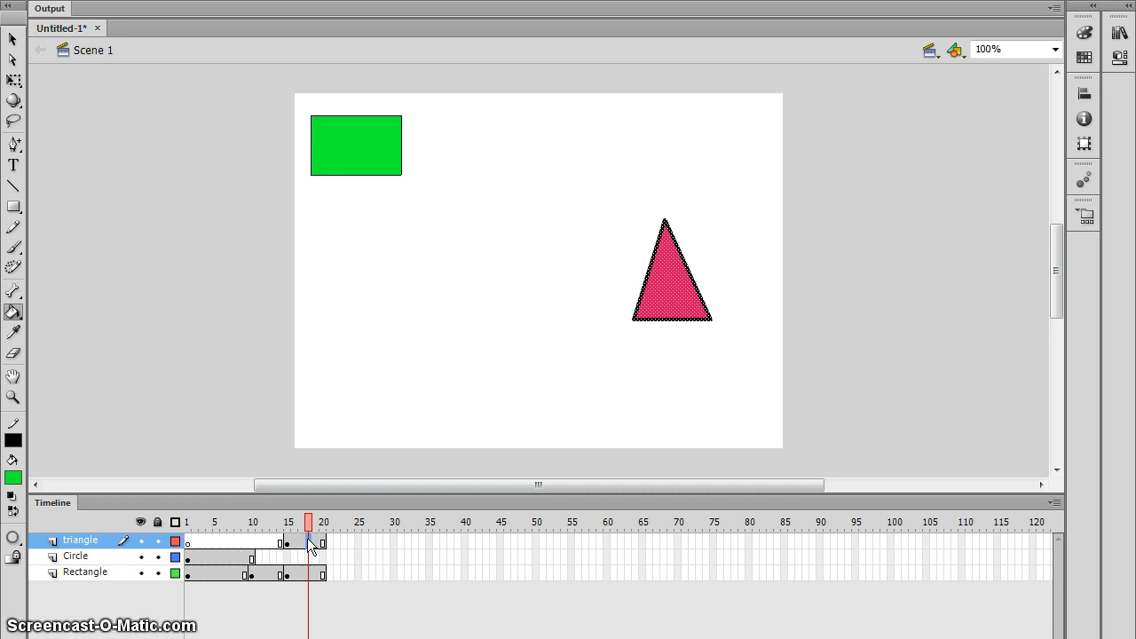
pyautogui.press('F6')
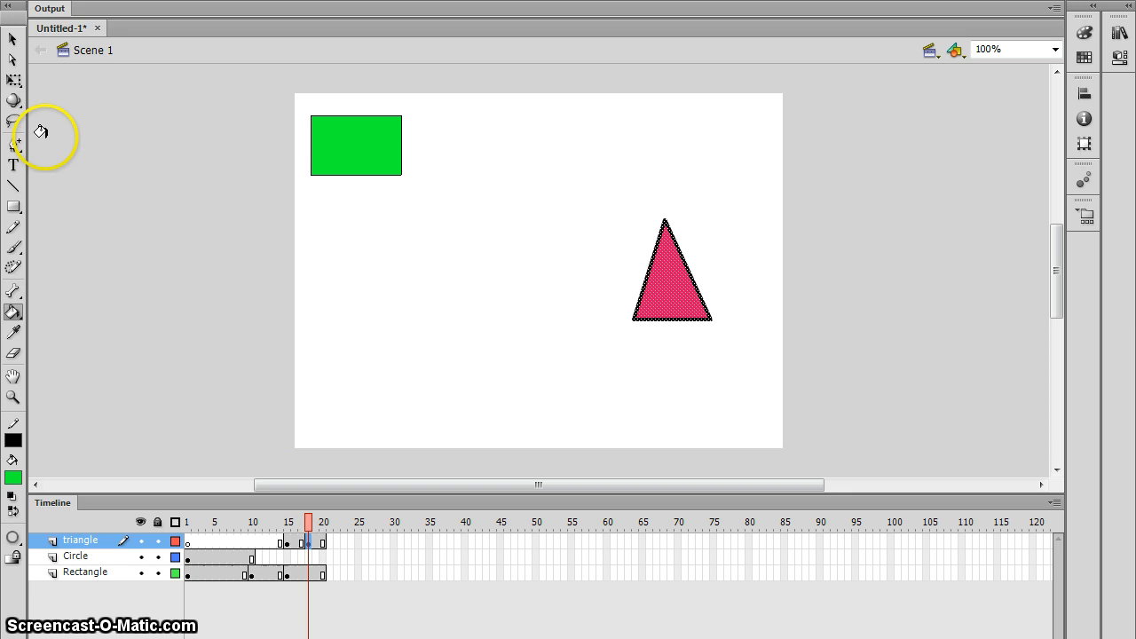
pyautogui.click(15, 81)
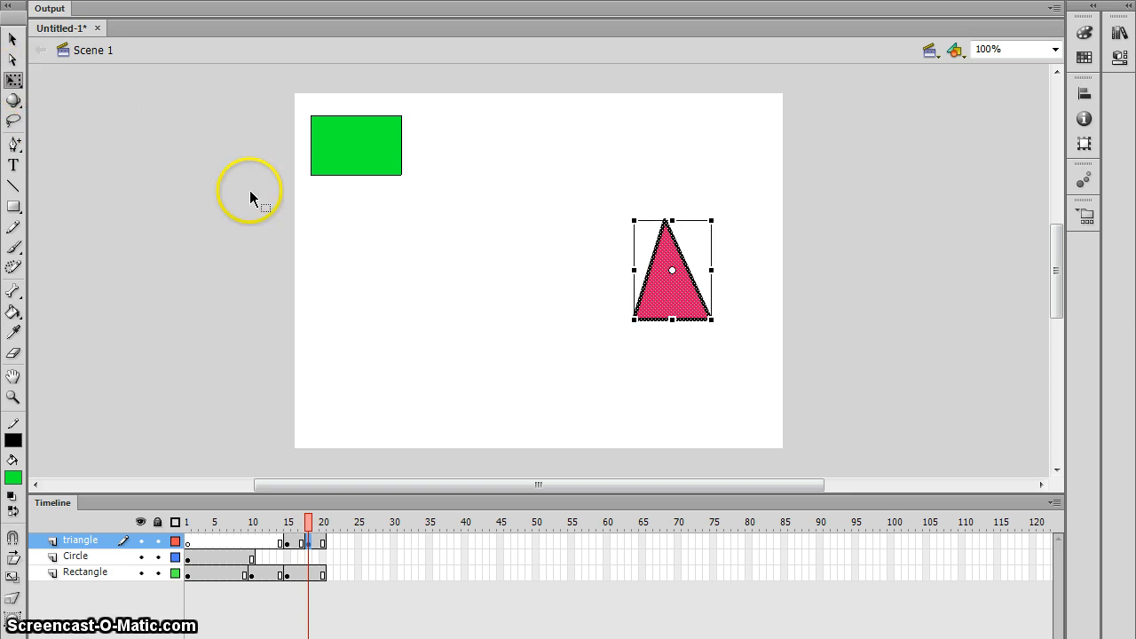
pyautogui.moveTo(718, 328); pyautogui.dragTo(680, 357)
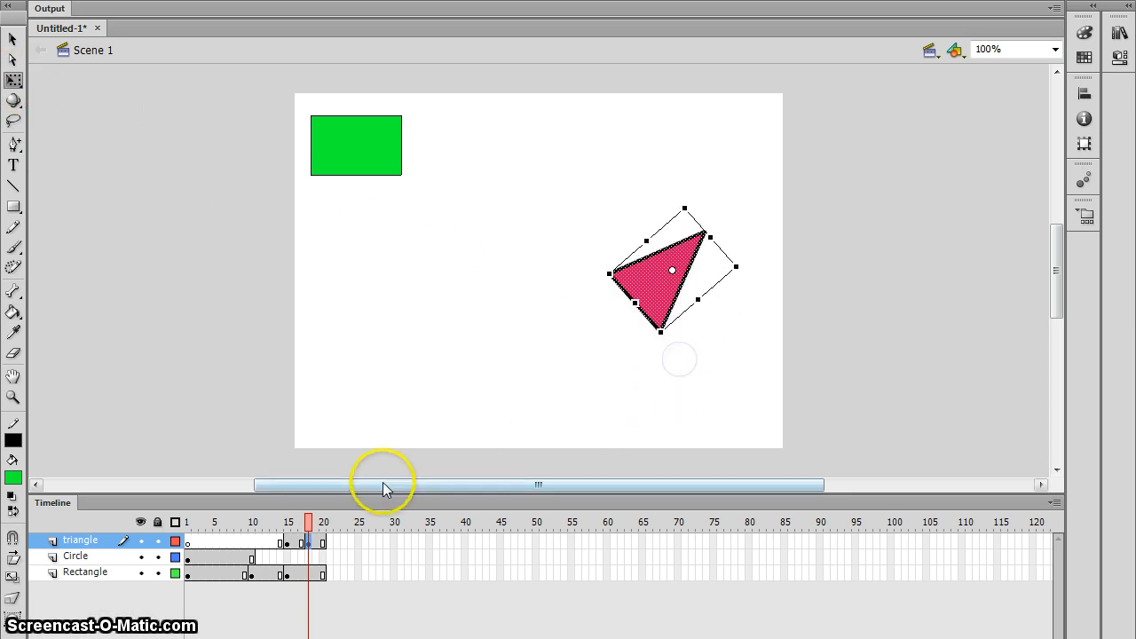
# Scrub across frame 18 and play the timeline to check the triangle's rotation
pyautogui.click(304, 519)
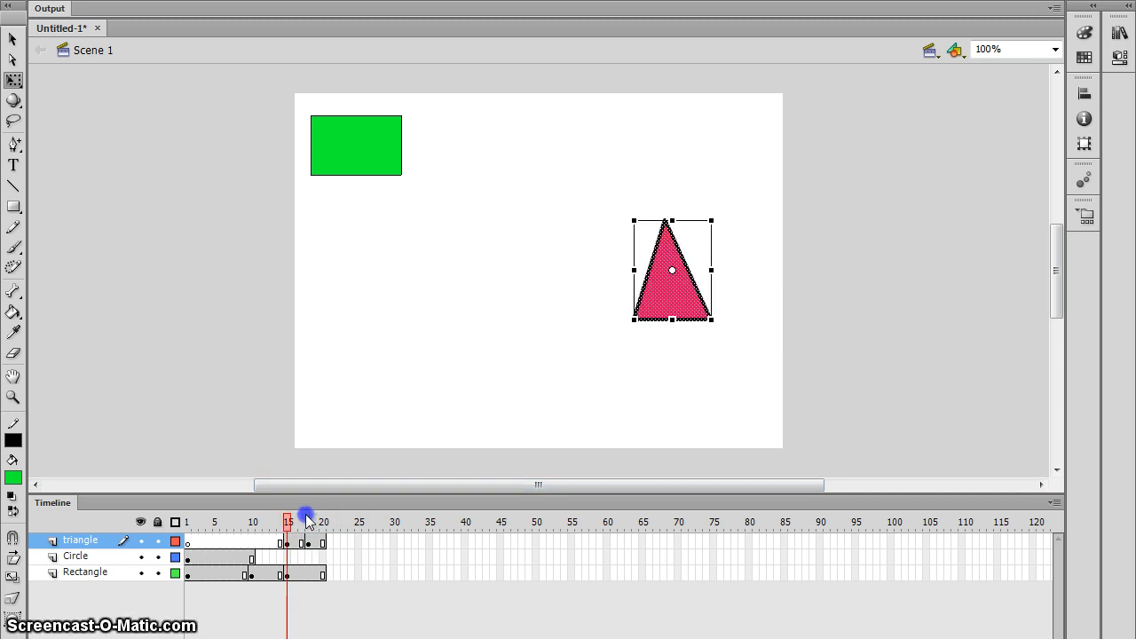
pyautogui.click(309, 521)
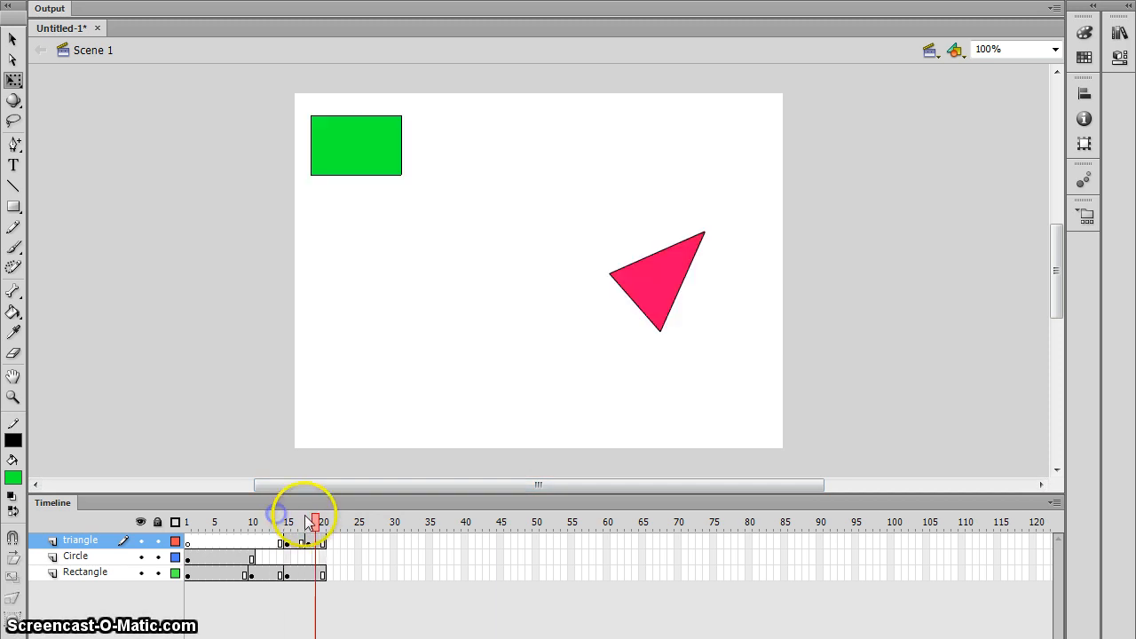
pyautogui.press('Return')
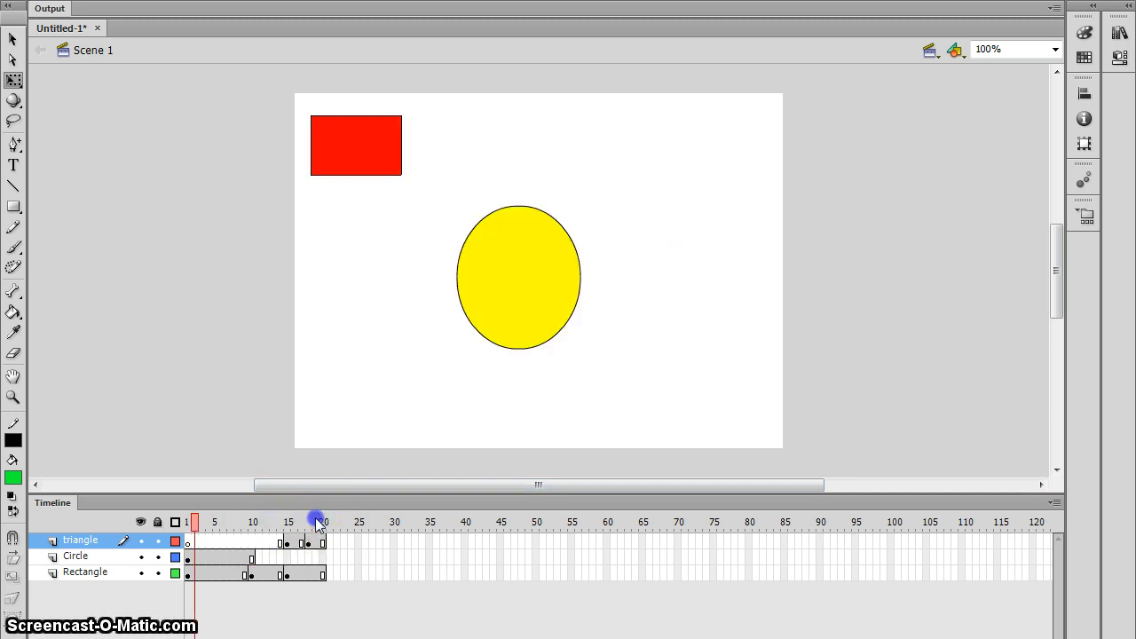
# Insert a keyframe at frame 5 of the Circle layer, with the circle scaled down to less than half size and recentred there
pyautogui.moveTo(199, 536); pyautogui.dragTo(221, 554)
pyautogui.click(218, 555)
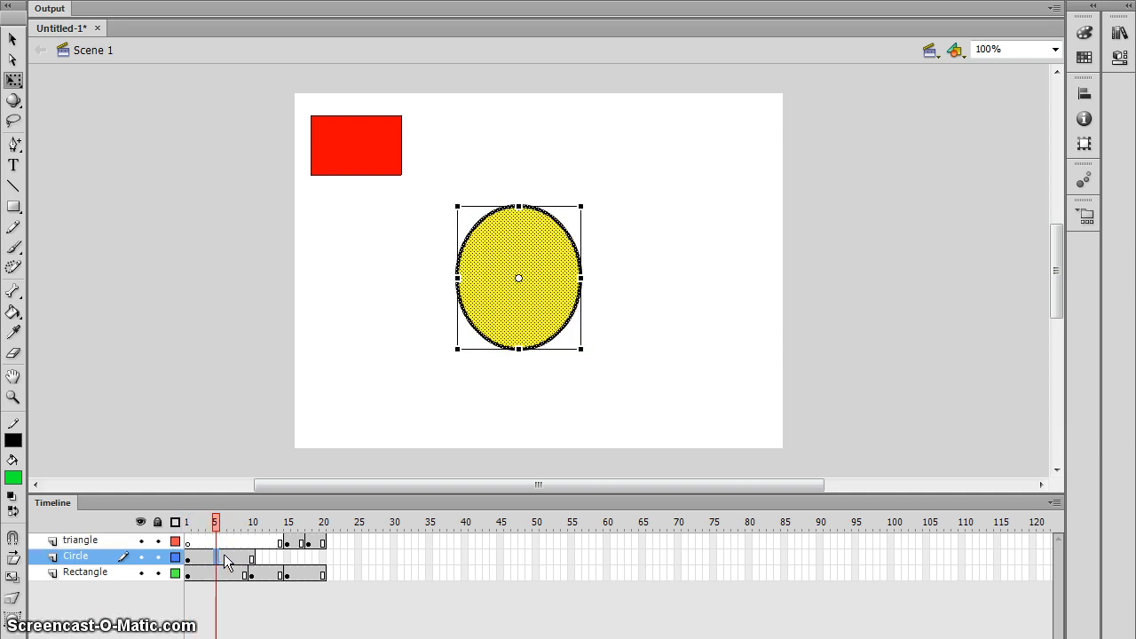
pyautogui.moveTo(224, 554); pyautogui.dragTo(606, 260)
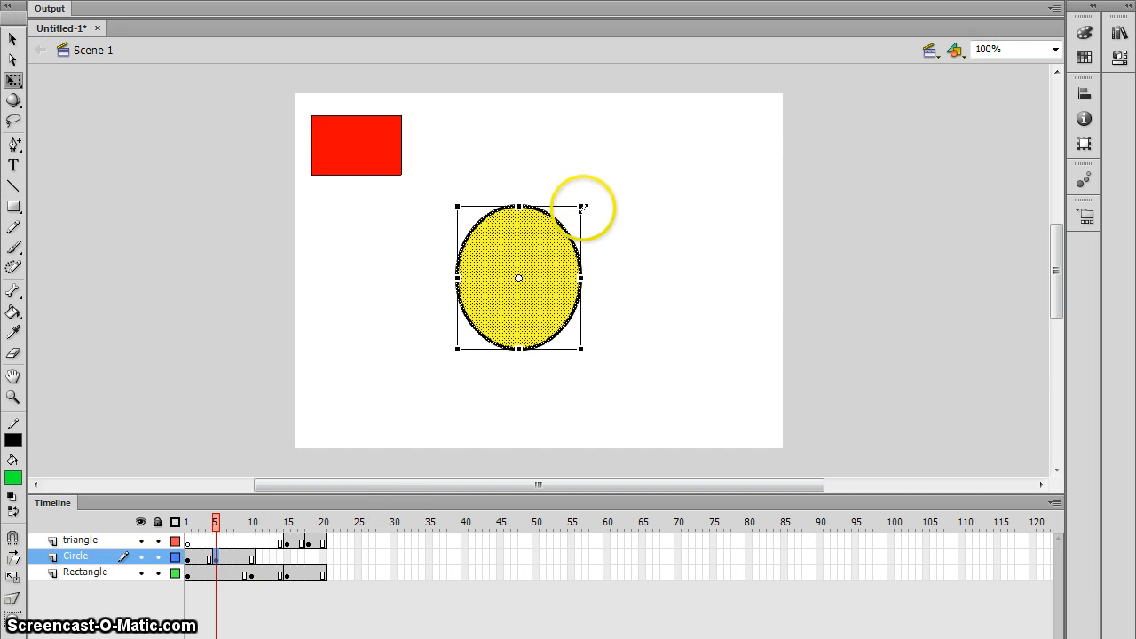
pyautogui.moveTo(581, 206); pyautogui.dragTo(507, 266)
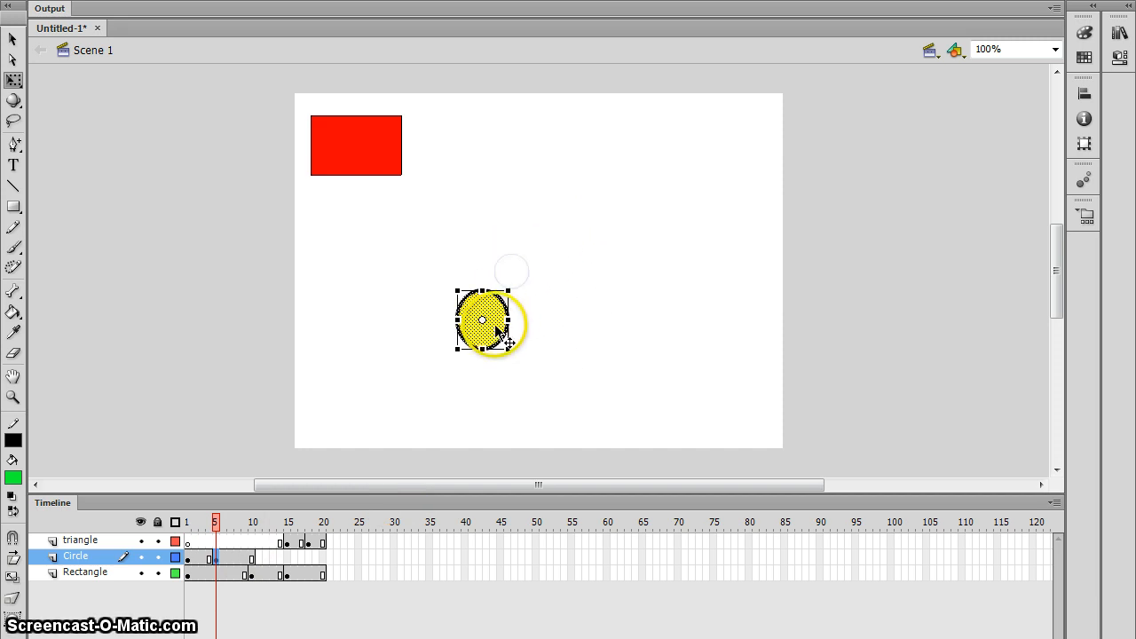
pyautogui.moveTo(500, 329); pyautogui.dragTo(497, 318)
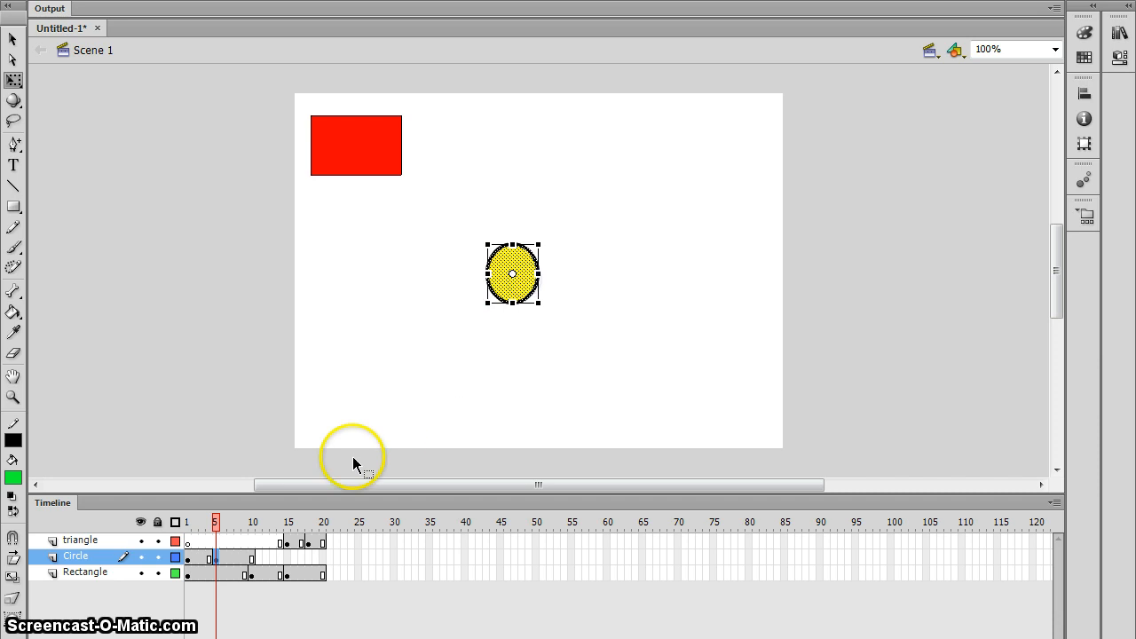
# Play and scrub the timeline between frames 1 and 5 to check the circle's size change
pyautogui.click(190, 524)
pyautogui.press('Return')
pyautogui.moveTo(191, 525); pyautogui.dragTo(217, 559)
pyautogui.click(213, 559)
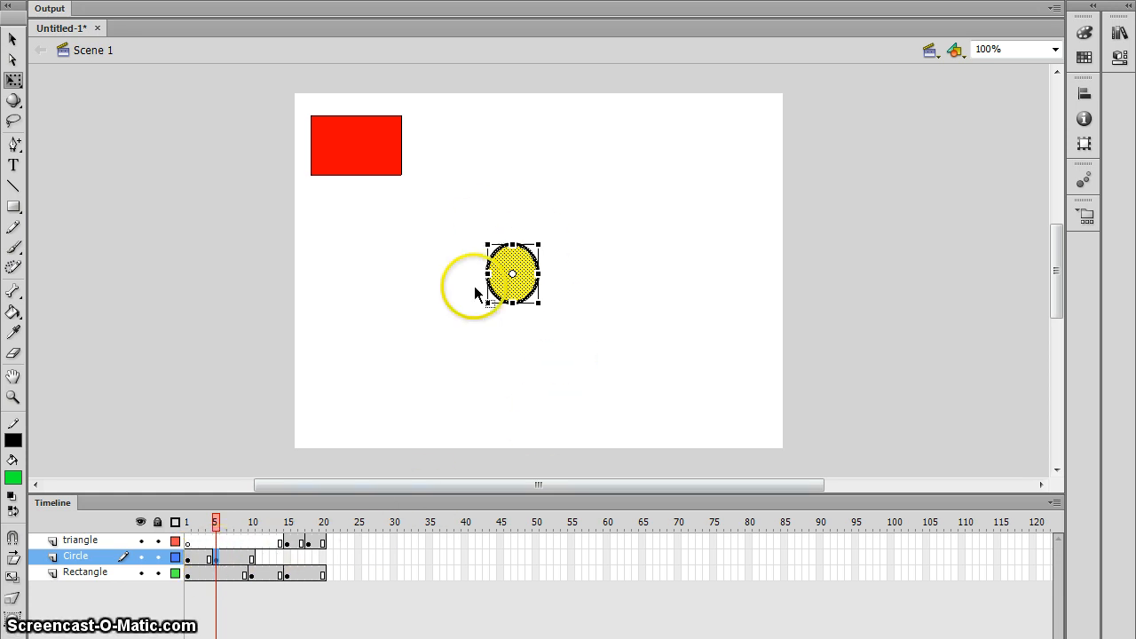
pyautogui.click(216, 522)
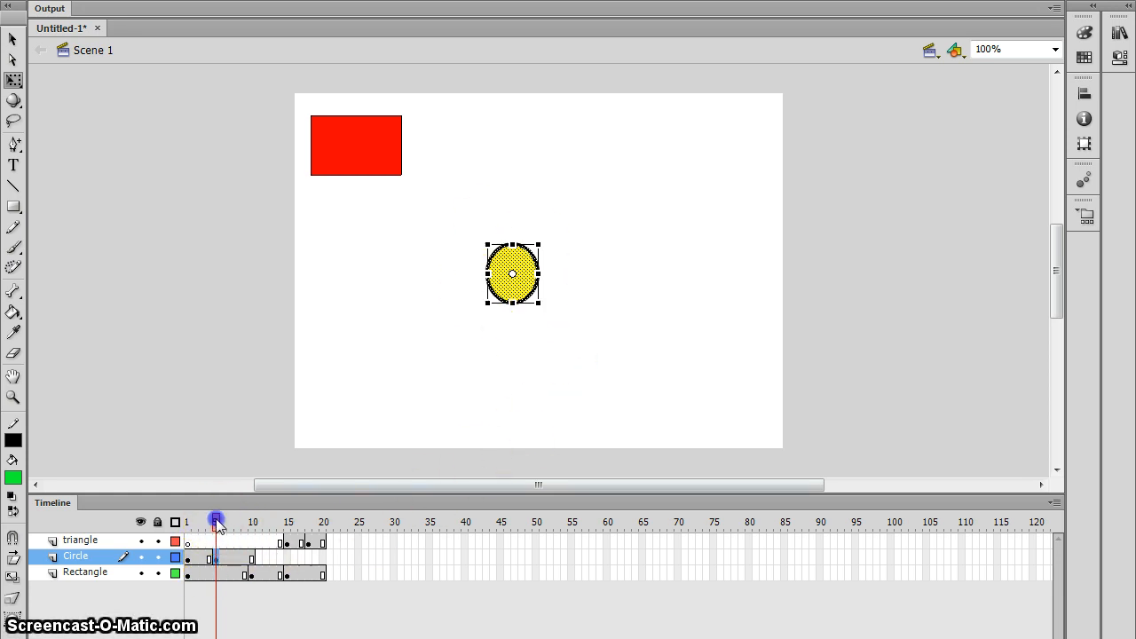
pyautogui.moveTo(217, 522); pyautogui.dragTo(182, 531)
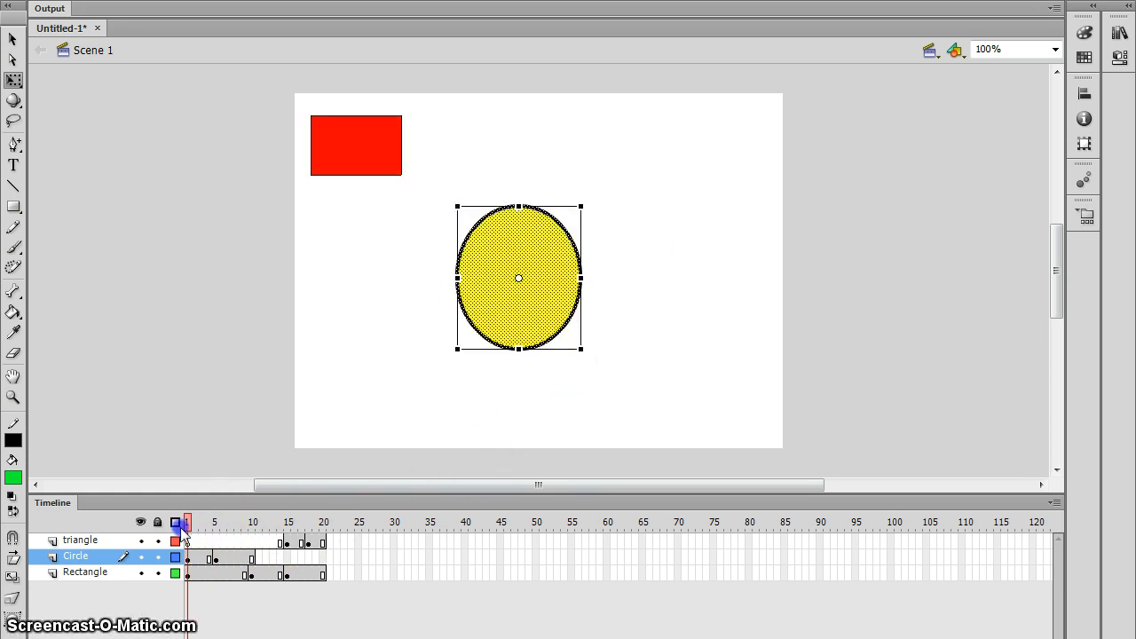
pyautogui.click(408, 234)
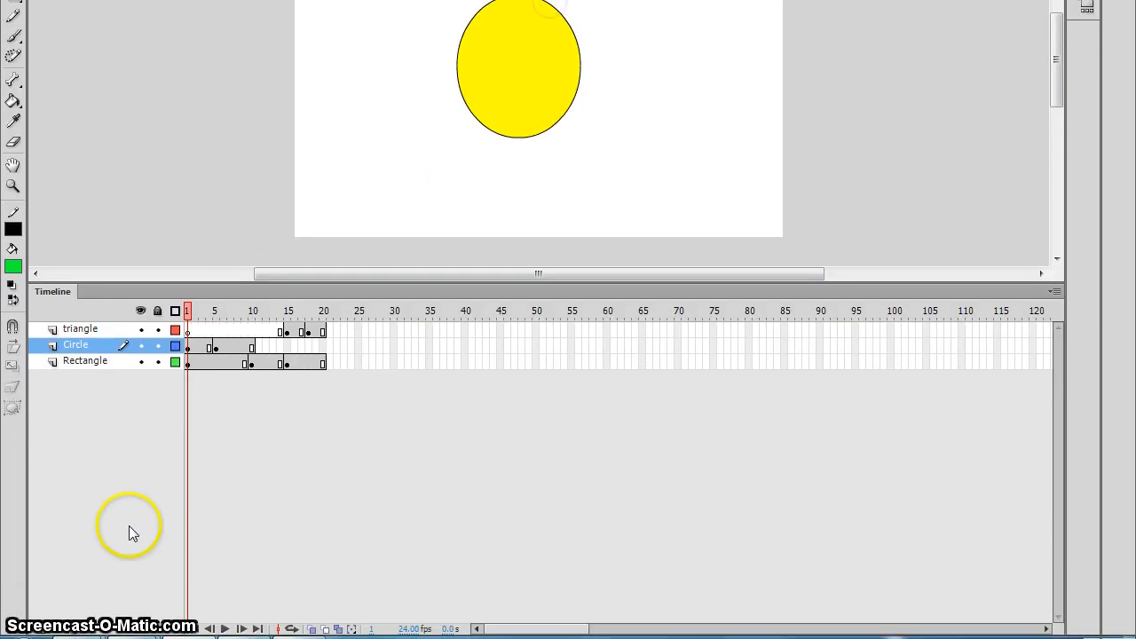
# Add a layer named pentagon above the Circle layer and draw a green pentagon on it near the stage's upper-right corner
pyautogui.click(26, 628)
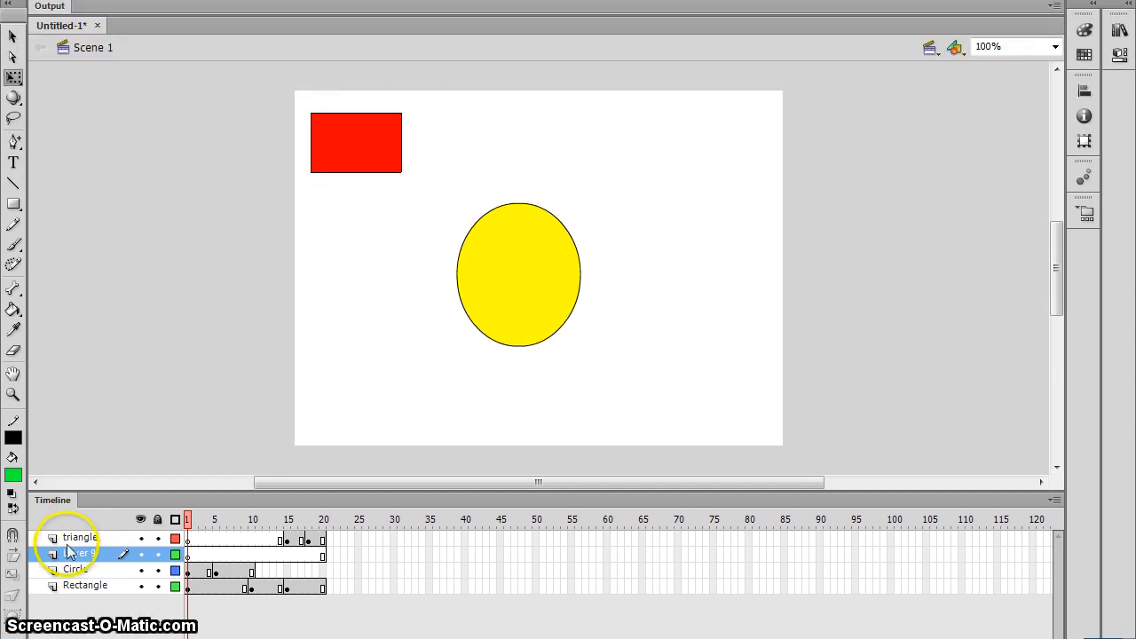
pyautogui.doubleClick(71, 552)
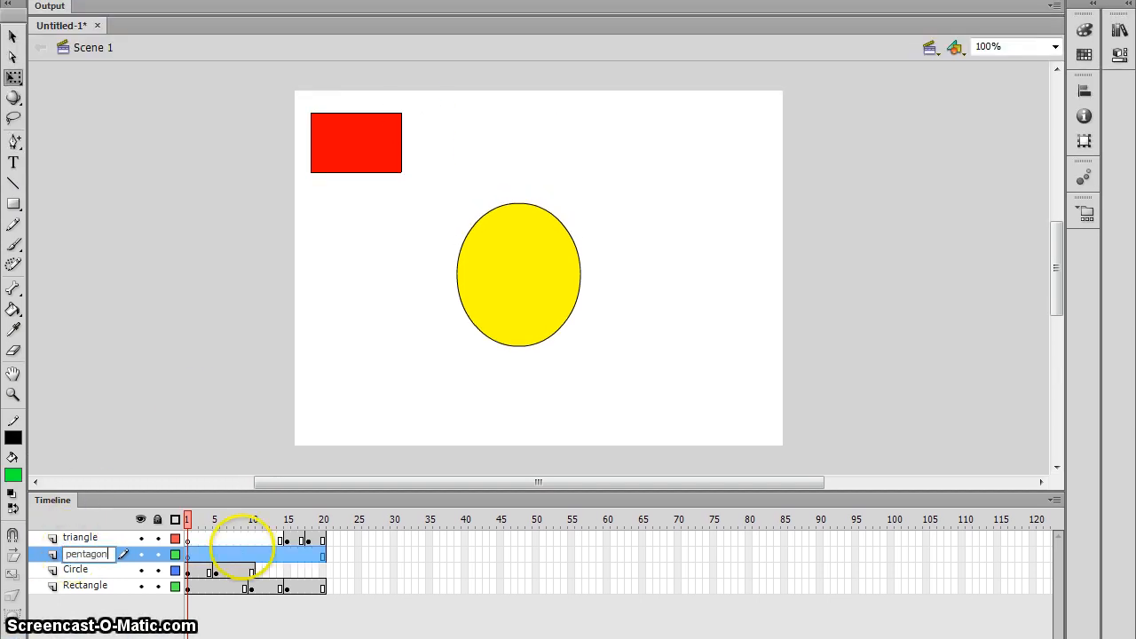
pyautogui.press('Return')
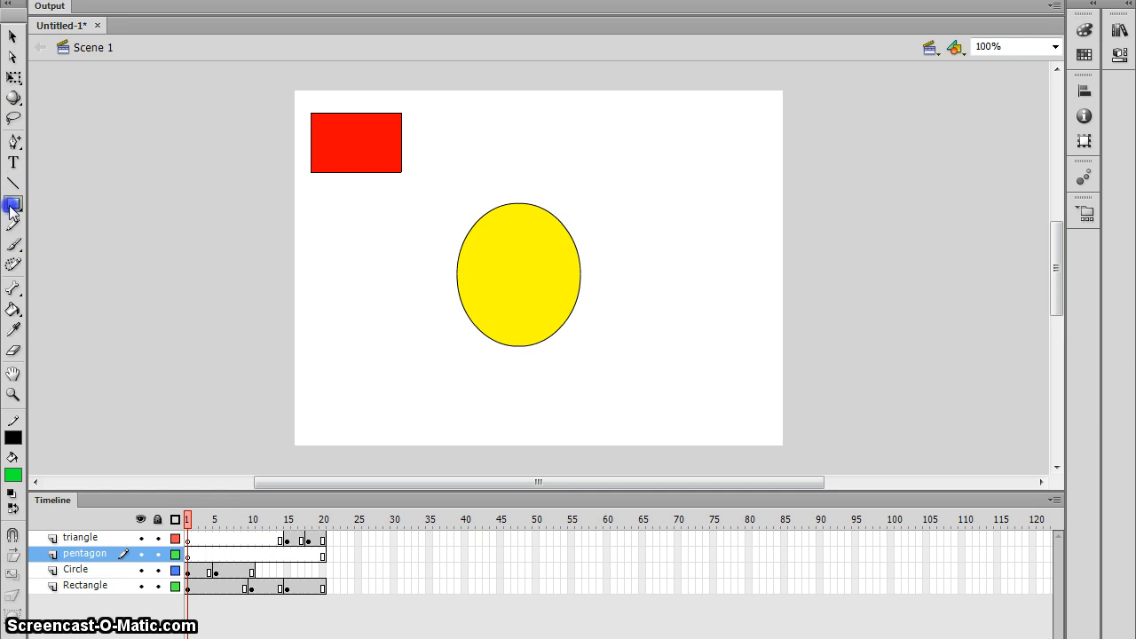
pyautogui.moveTo(13, 204); pyautogui.dragTo(112, 281)
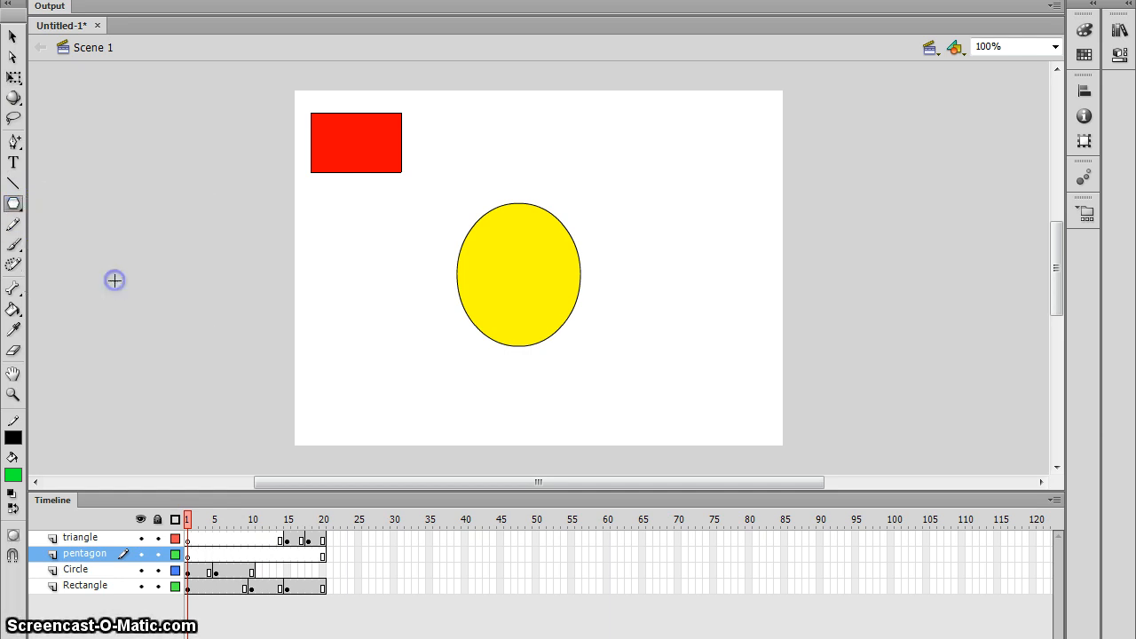
pyautogui.moveTo(696, 112); pyautogui.dragTo(712, 157)
# Move the pentagon fully inside the stage's upper-right corner and change its fill to grey
pyautogui.click(12, 37)
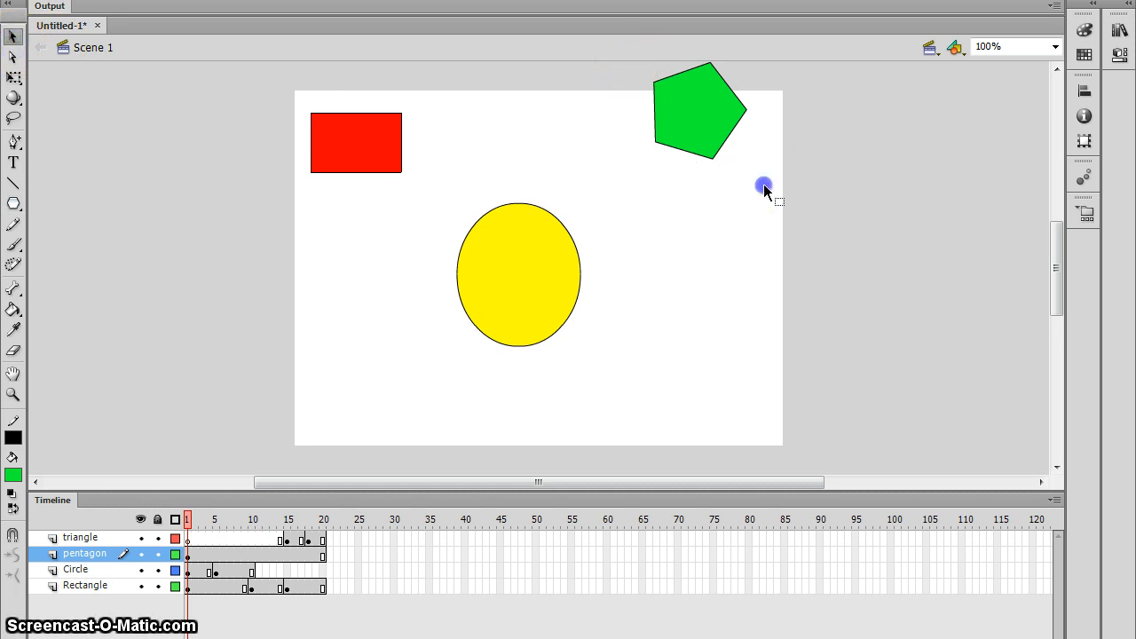
pyautogui.moveTo(763, 185); pyautogui.dragTo(626, 62)
pyautogui.moveTo(681, 101); pyautogui.dragTo(703, 132)
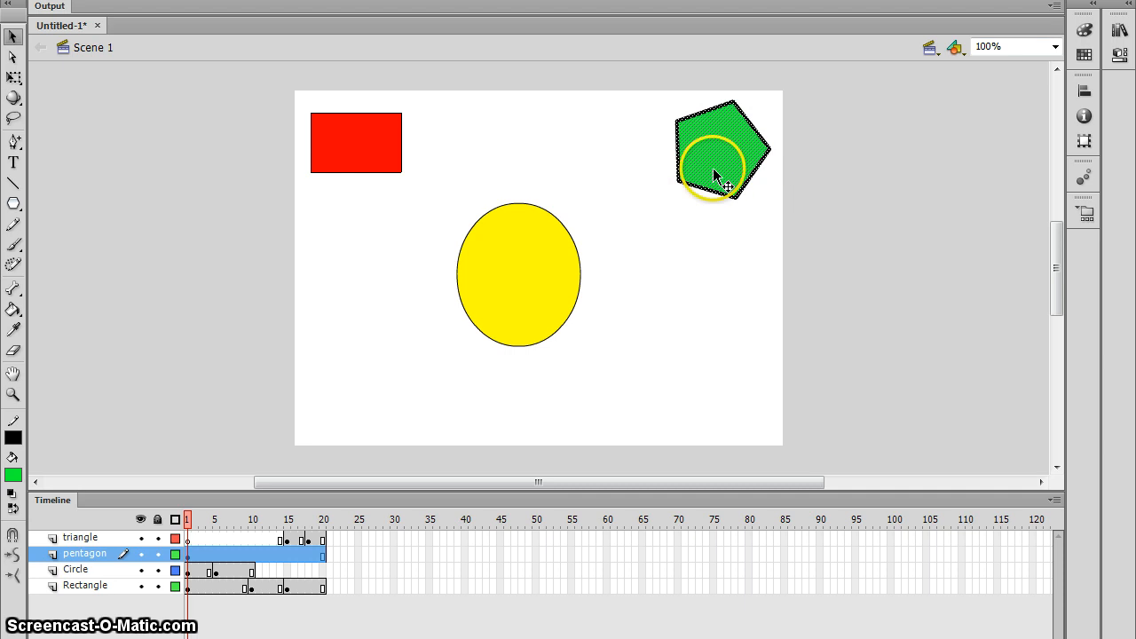
pyautogui.click(16, 473)
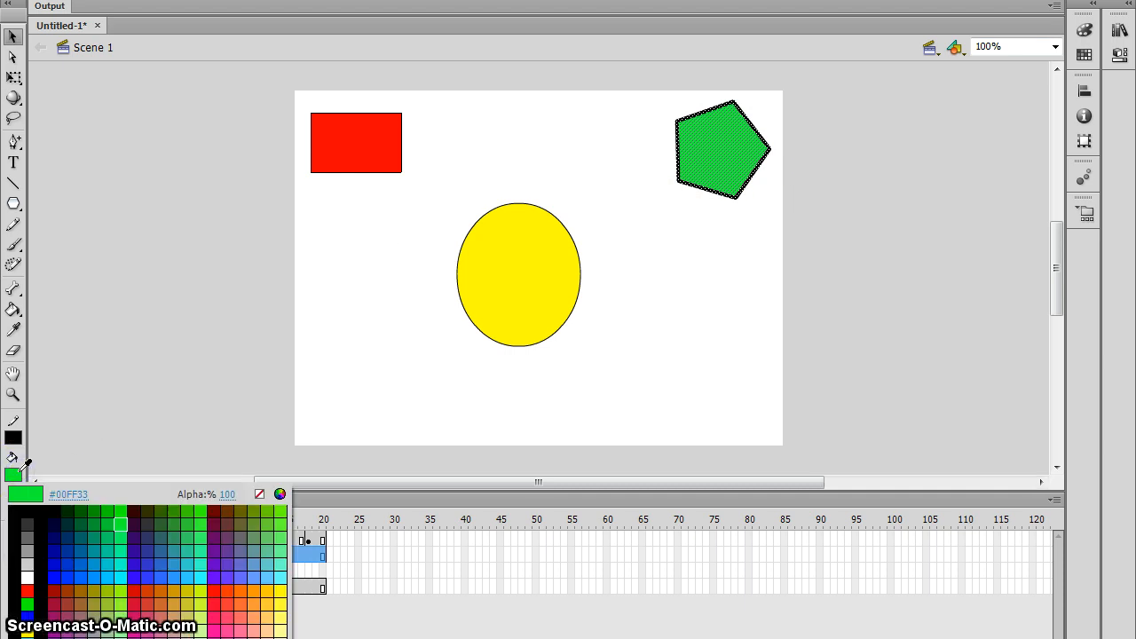
pyautogui.click(34, 555)
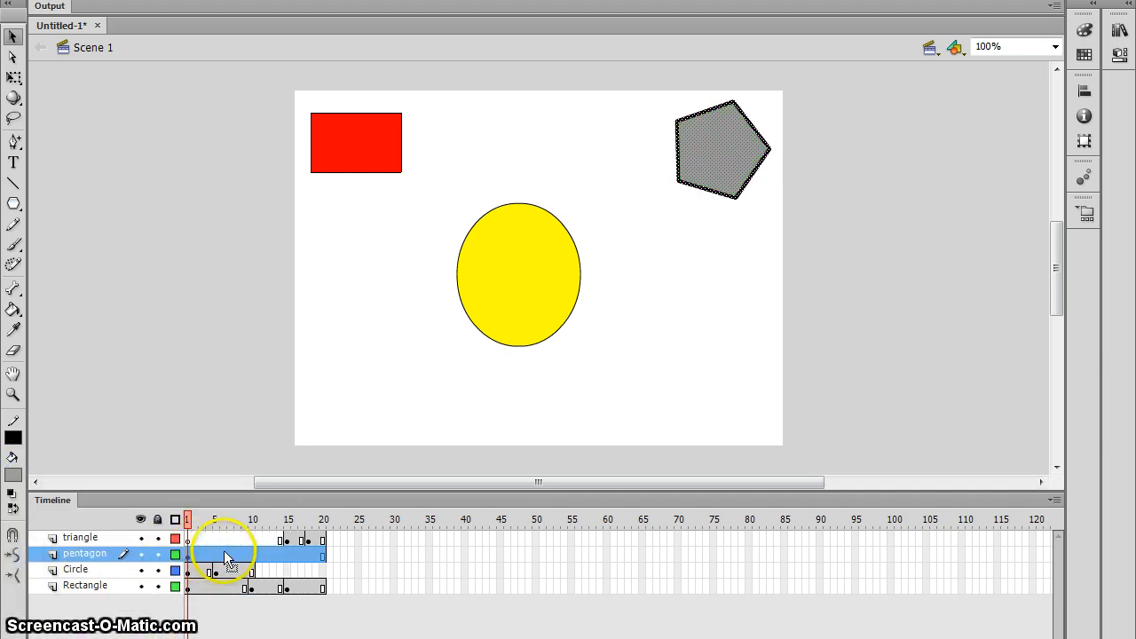
# Remove frames 11 to 20 from the pentagon layer
pyautogui.click(238, 553)
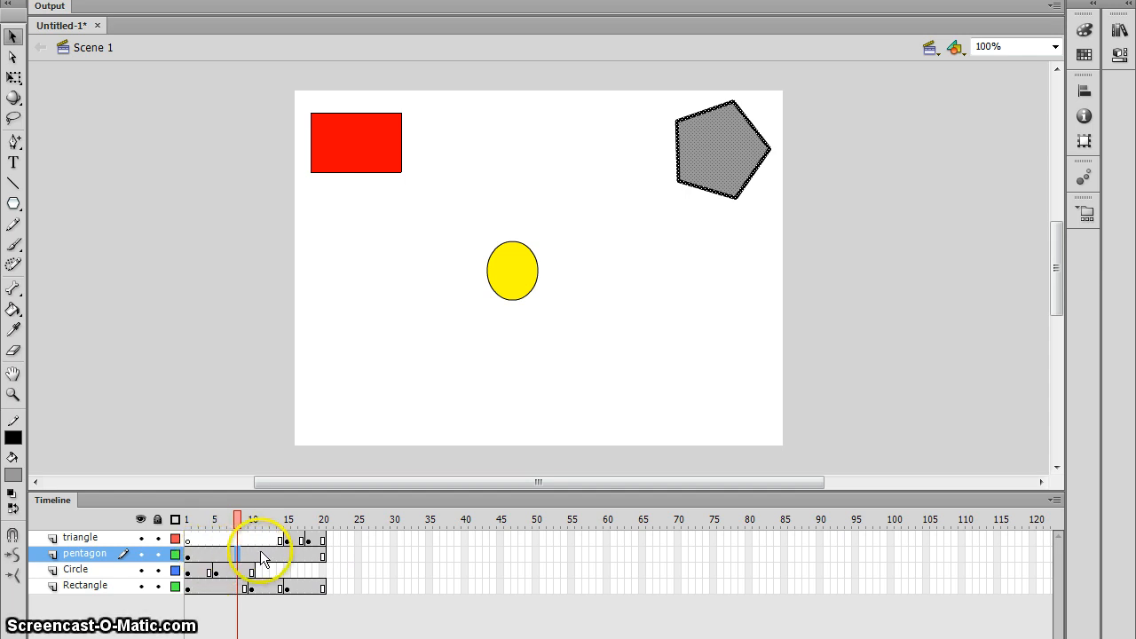
pyautogui.press('Return')
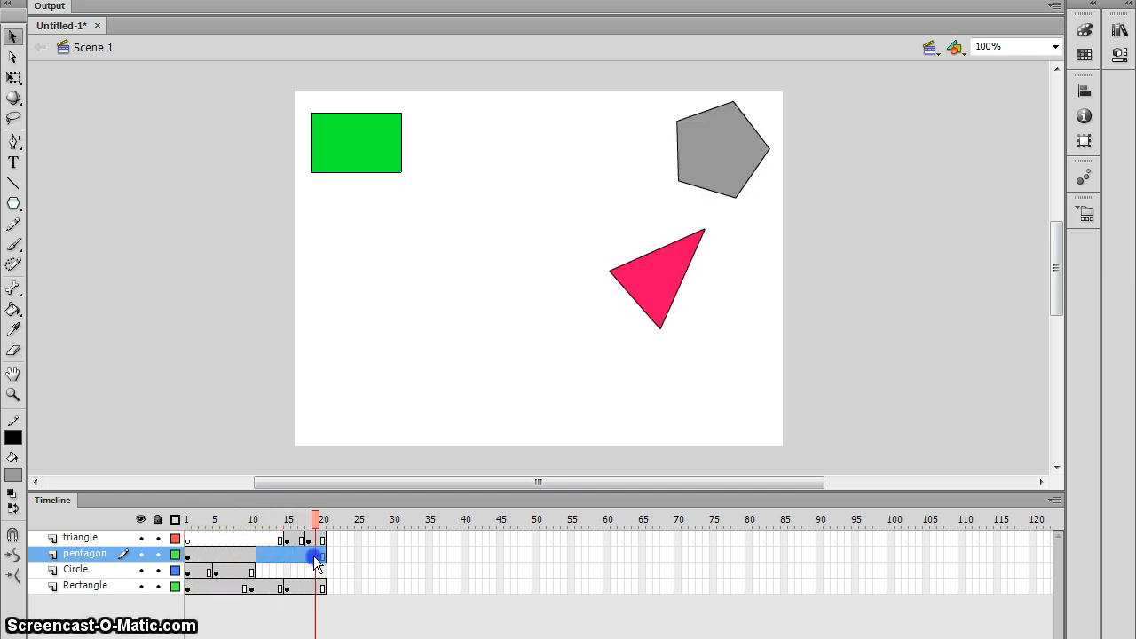
pyautogui.rightClick(302, 556)
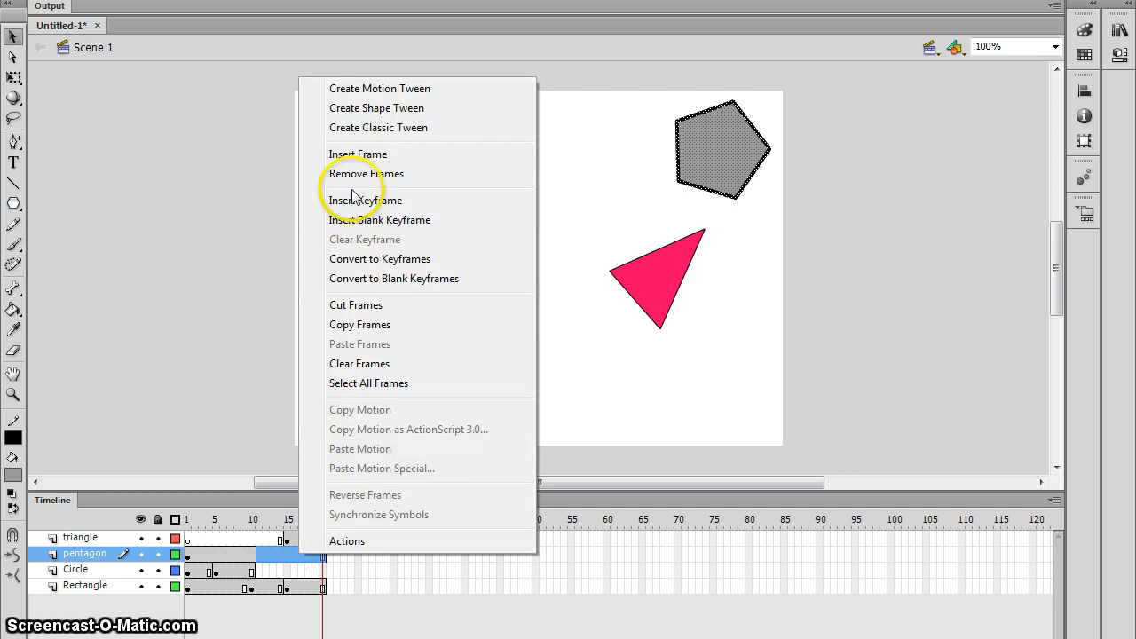
pyautogui.click(353, 173)
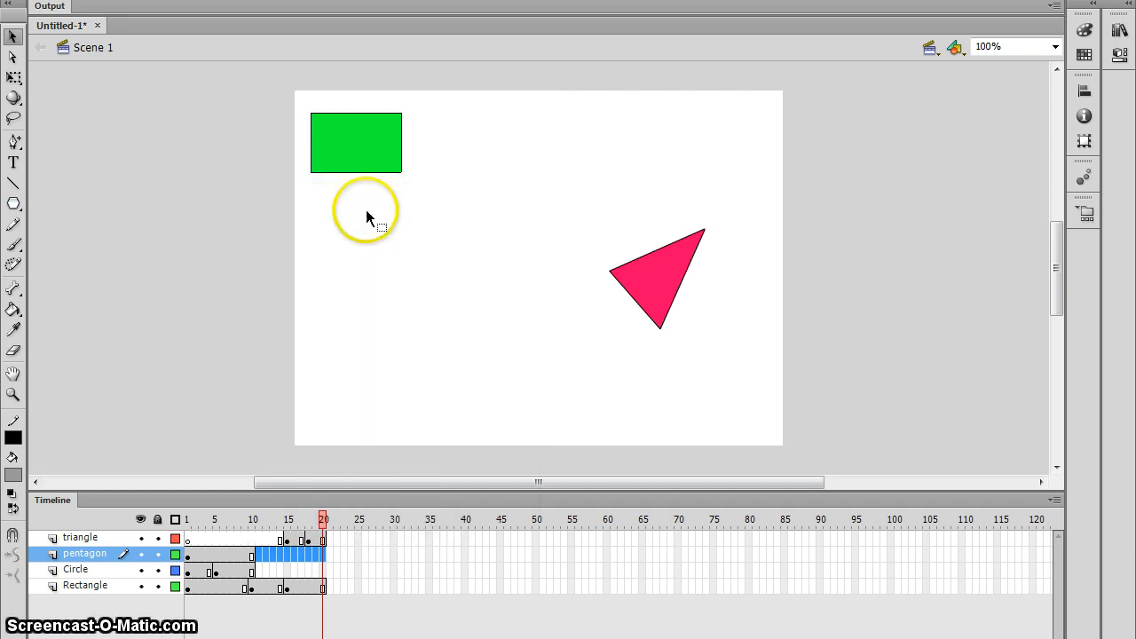
# Shift the pentagon layer's frame span so it runs from frame 6 to frame 15
pyautogui.click(255, 570)
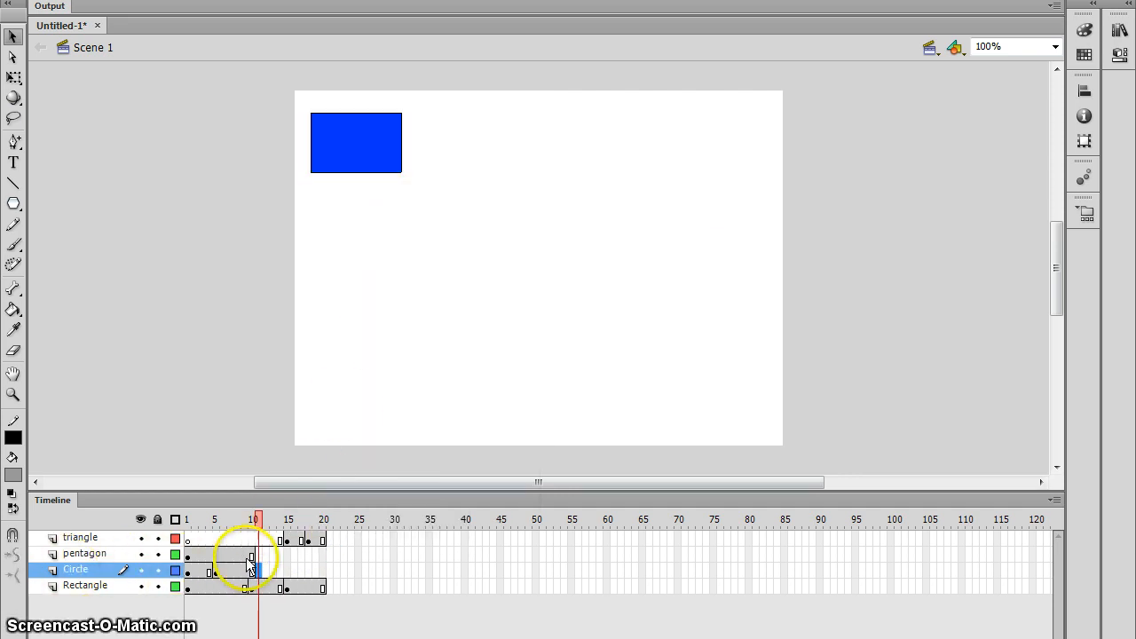
pyautogui.moveTo(252, 553)
pyautogui.mouseDown()
pyautogui.moveTo(188, 556)
pyautogui.moveTo(246, 557)
pyautogui.mouseUp()
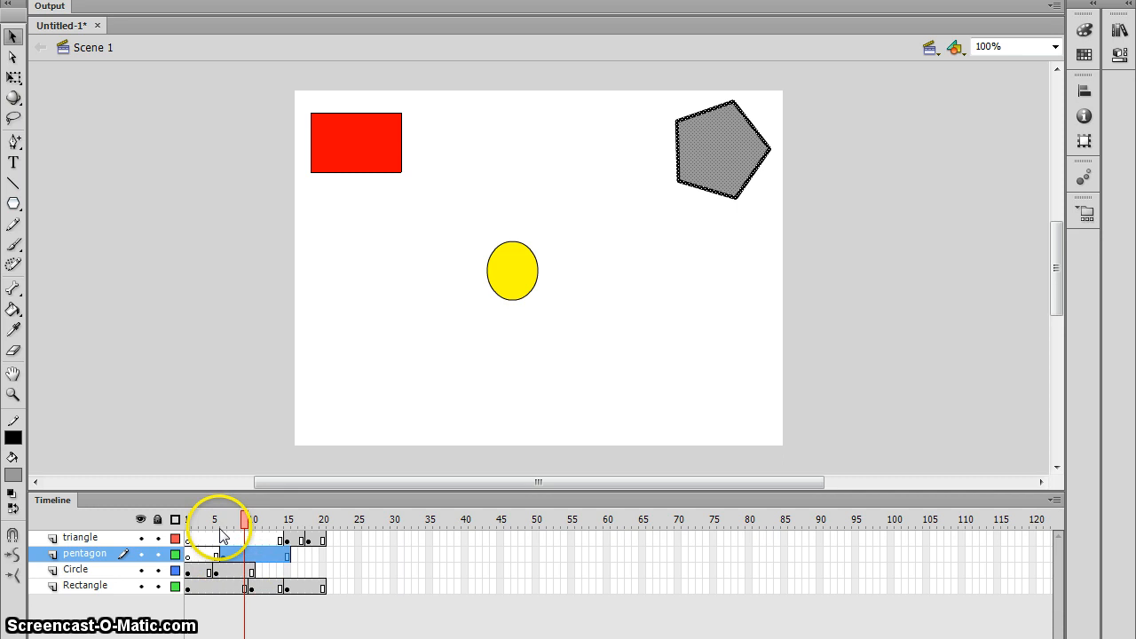
# Remove frames 13 to 15 from the pentagon layer
pyautogui.click(287, 570)
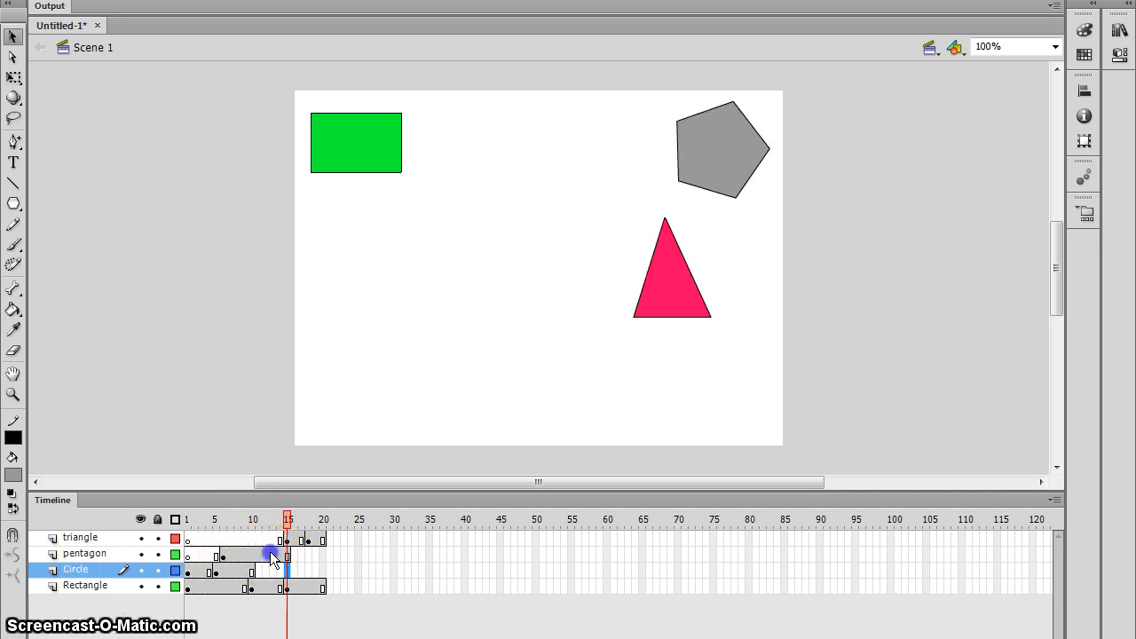
pyautogui.moveTo(271, 553); pyautogui.dragTo(286, 554)
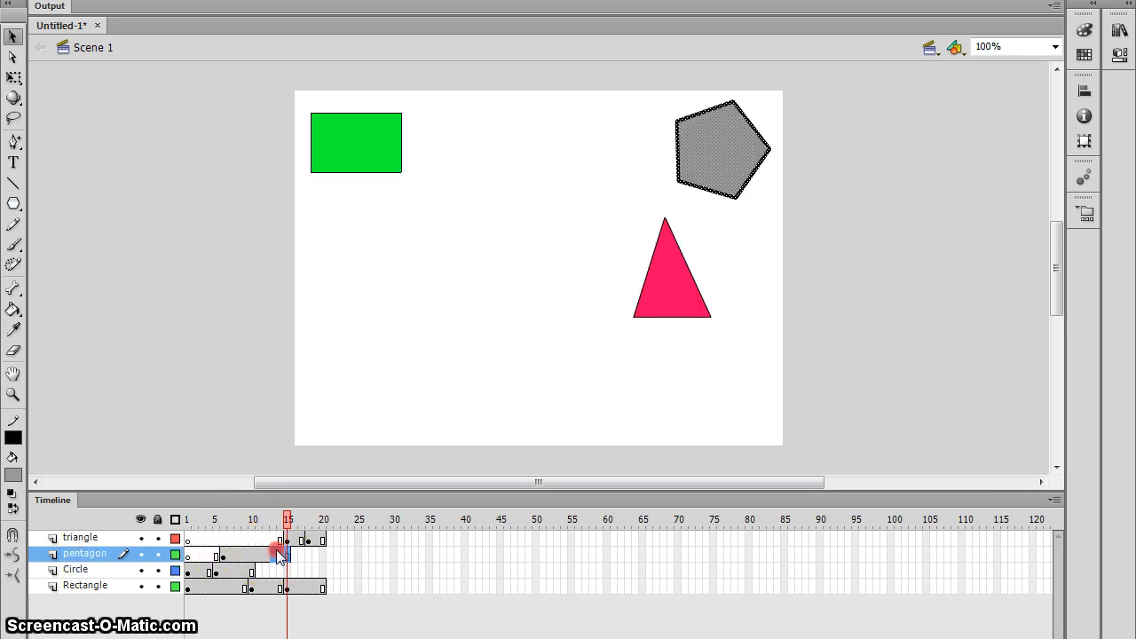
pyautogui.rightClick(278, 556)
pyautogui.click(338, 169)
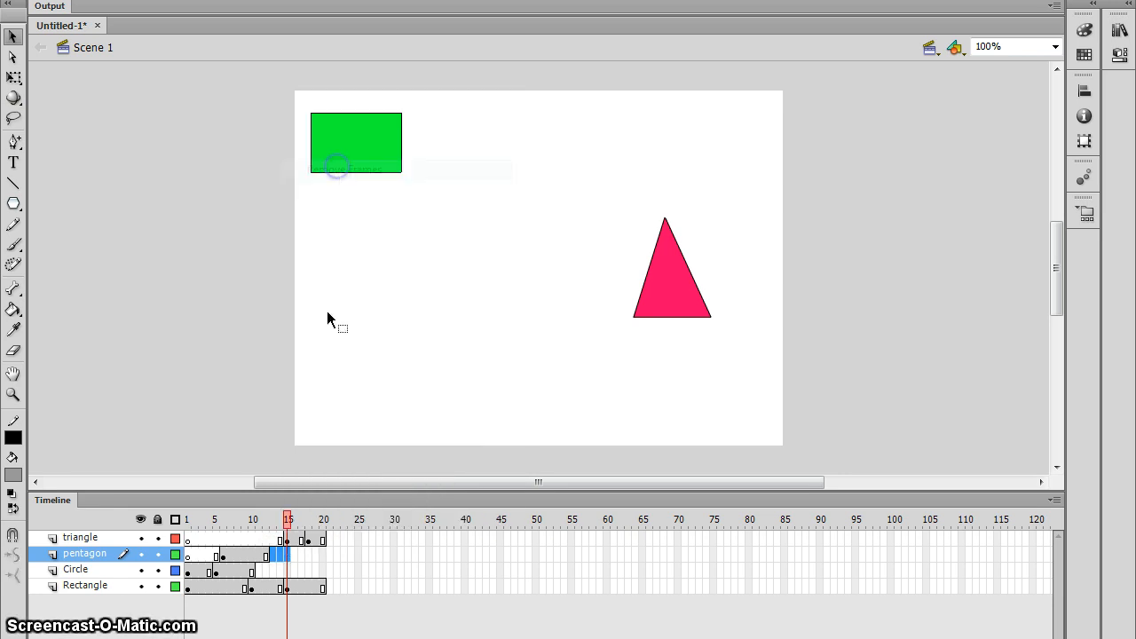
# Step the playhead from frame 1 to frame 11, checking each layer's shape against its keyframes and frame span
pyautogui.moveTo(287, 519); pyautogui.dragTo(184, 539)
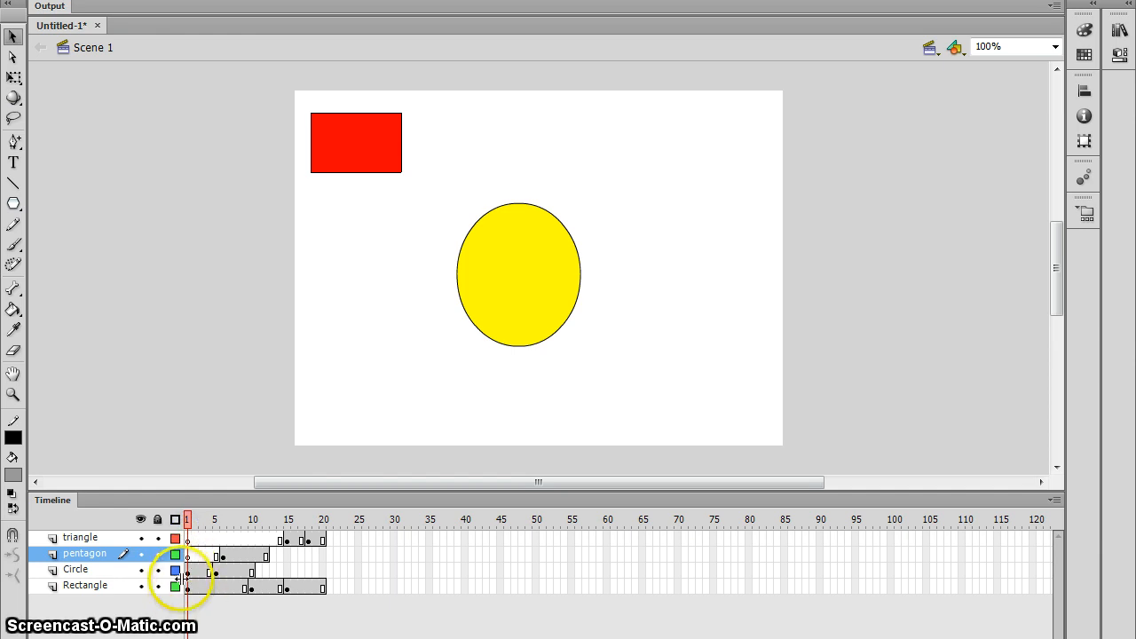
pyautogui.moveTo(184, 516); pyautogui.dragTo(190, 522)
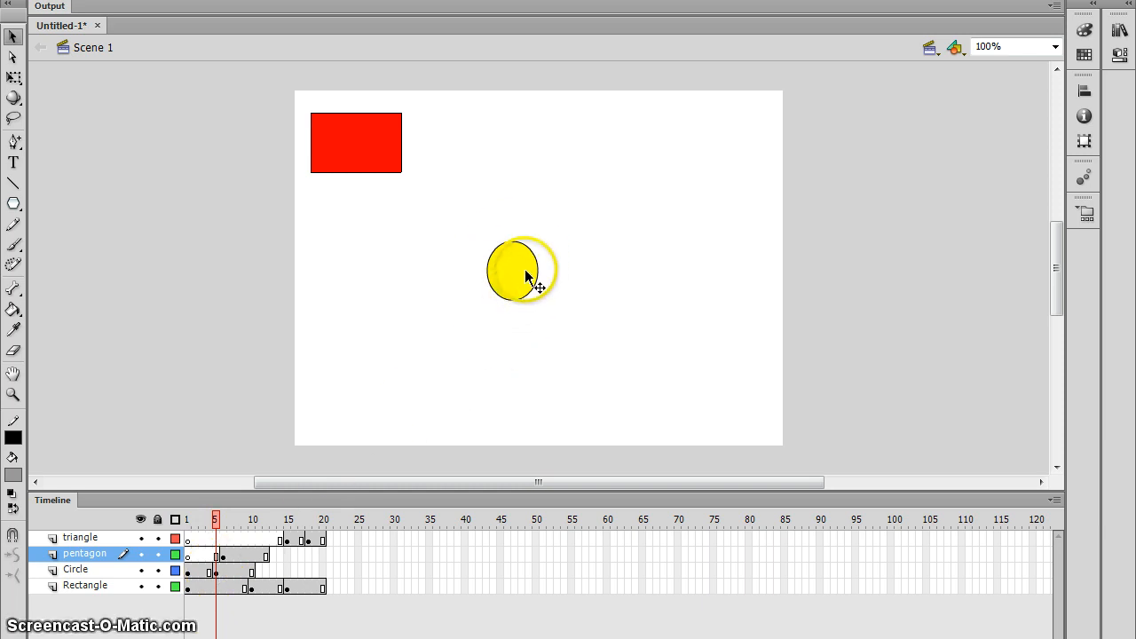
pyautogui.click(223, 520)
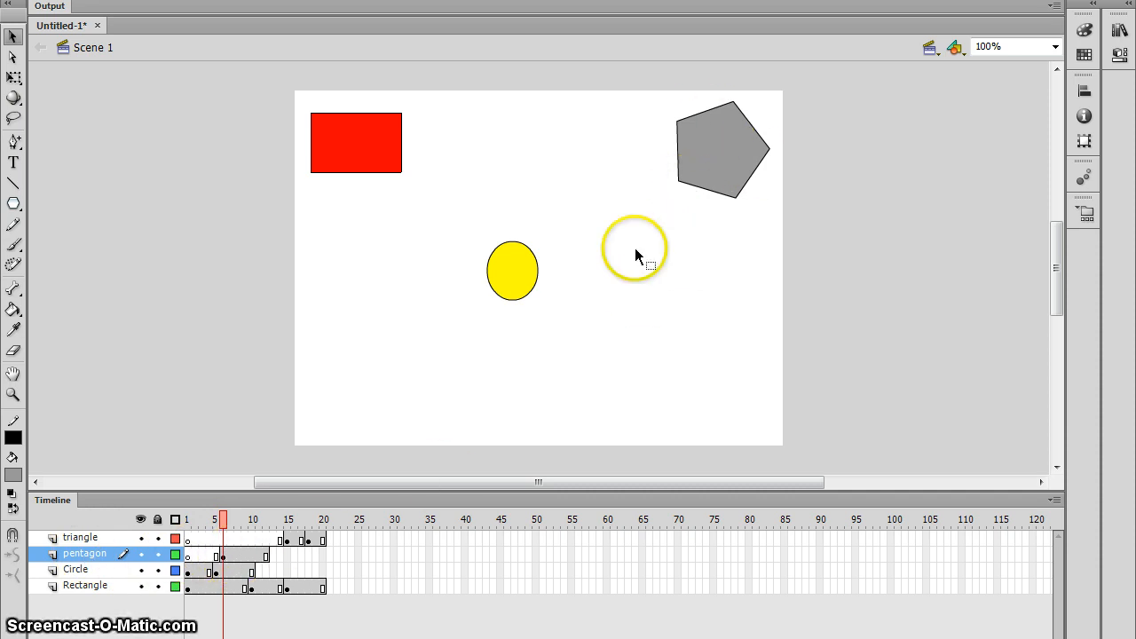
pyautogui.click(223, 520)
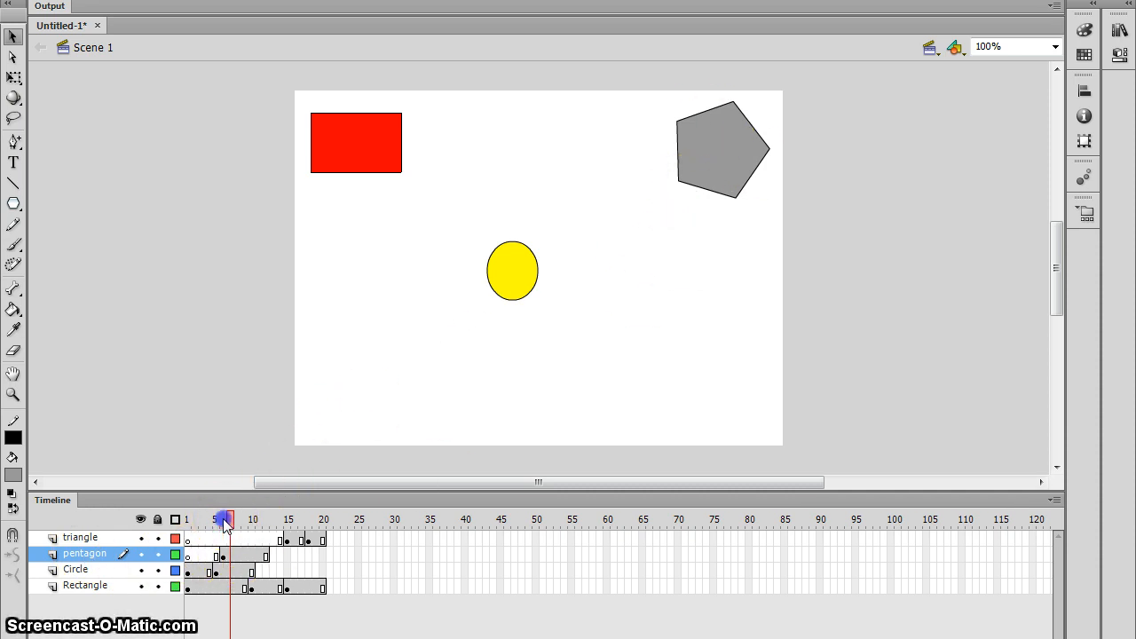
pyautogui.moveTo(247, 524); pyautogui.dragTo(253, 521)
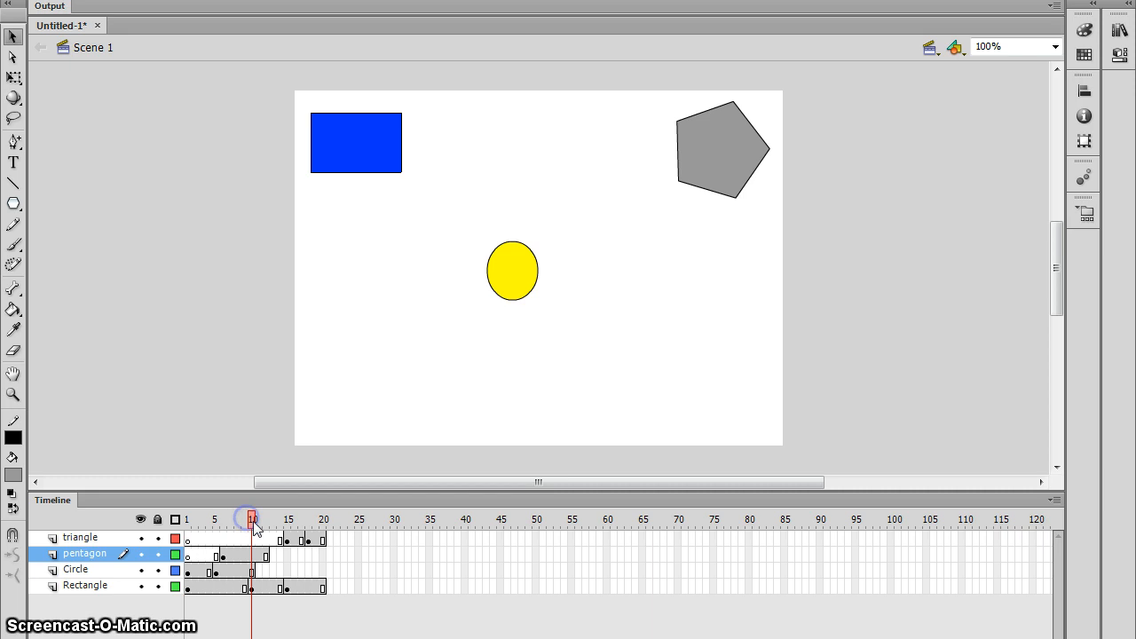
pyautogui.click(252, 589)
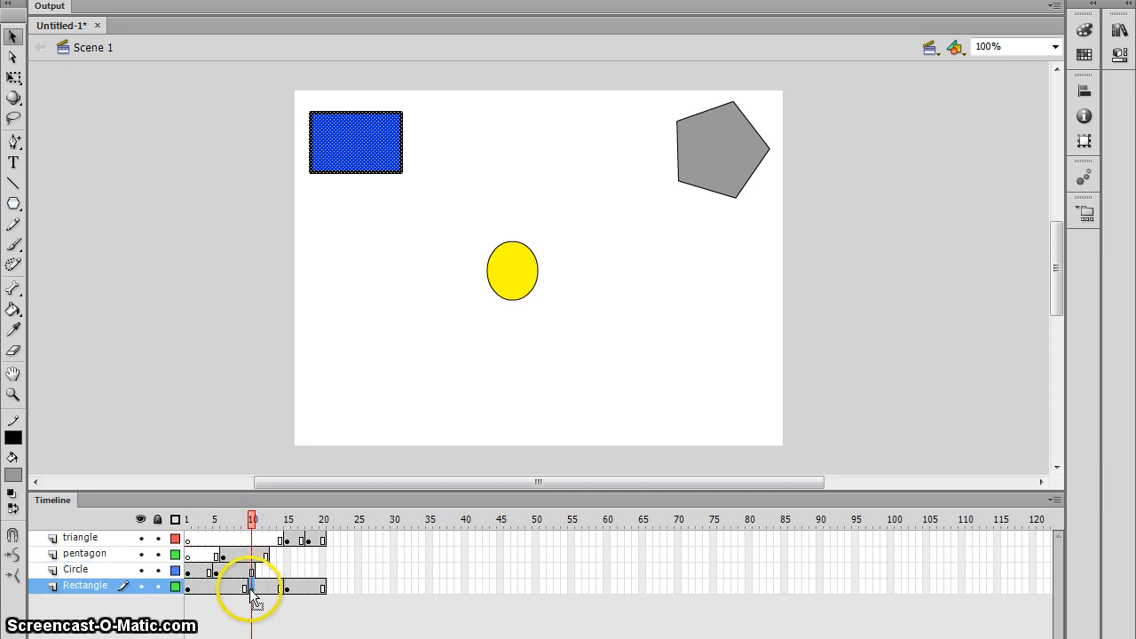
pyautogui.click(253, 521)
pyautogui.moveTo(252, 524); pyautogui.dragTo(258, 522)
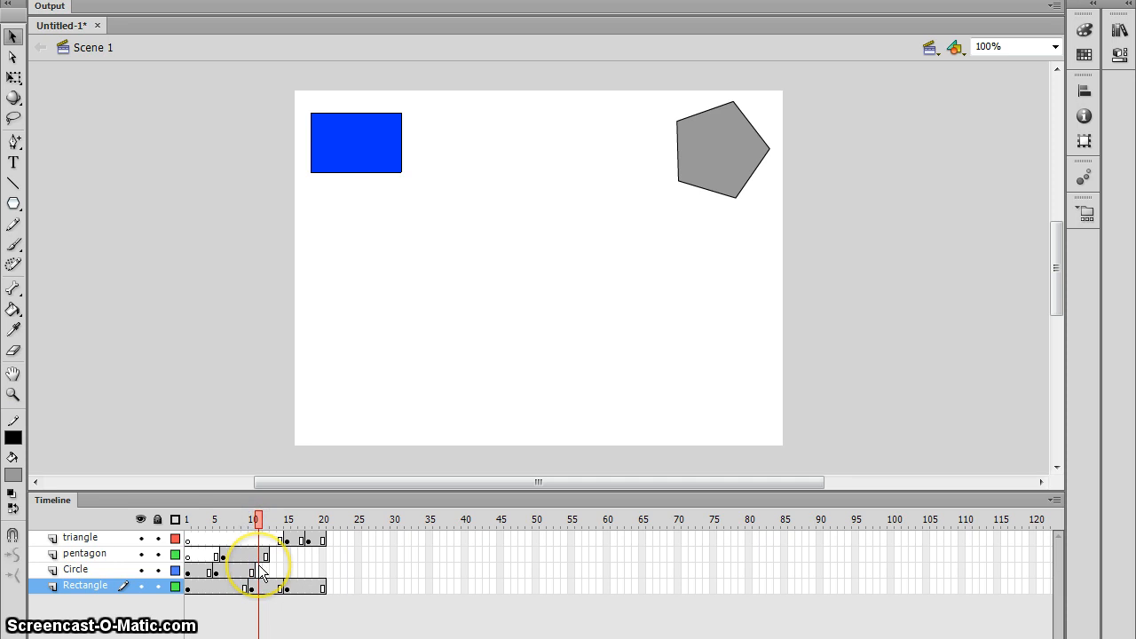
# Step the playhead from frame 12 to frame 17, checking the pentagon's end, the rectangle's colour change and the triangle's start
pyautogui.click(261, 519)
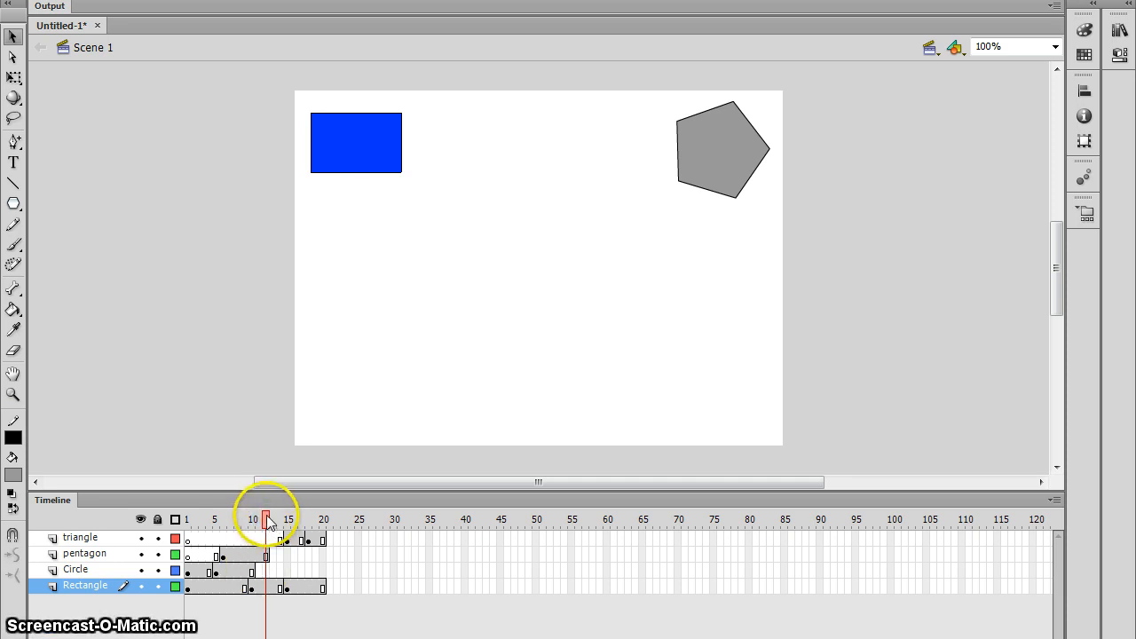
pyautogui.moveTo(268, 521); pyautogui.dragTo(271, 521)
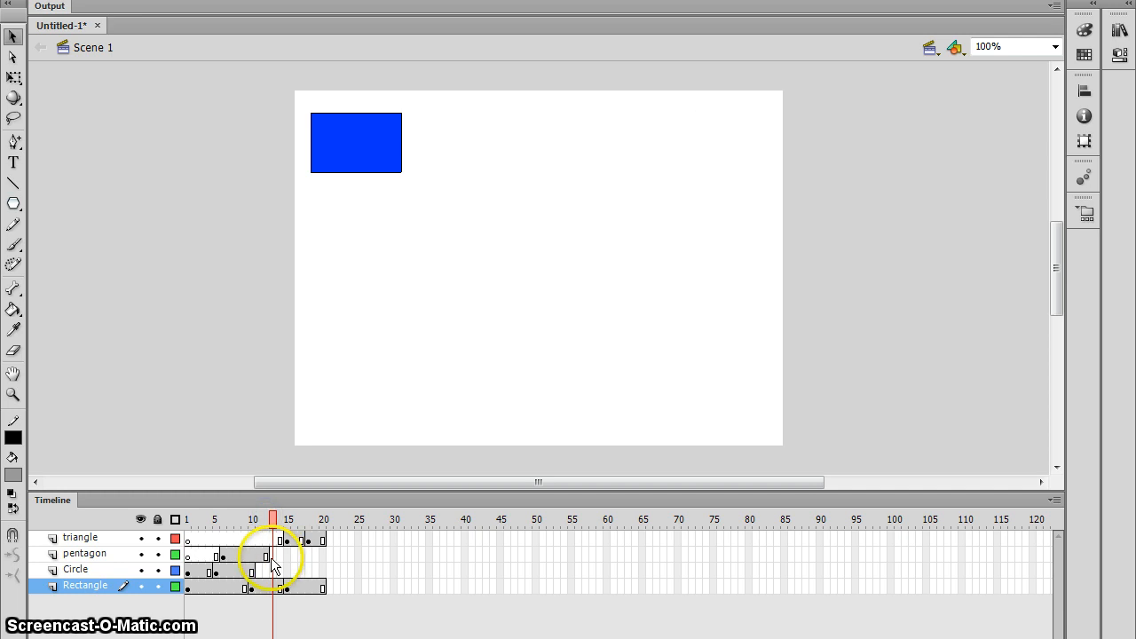
pyautogui.click(278, 522)
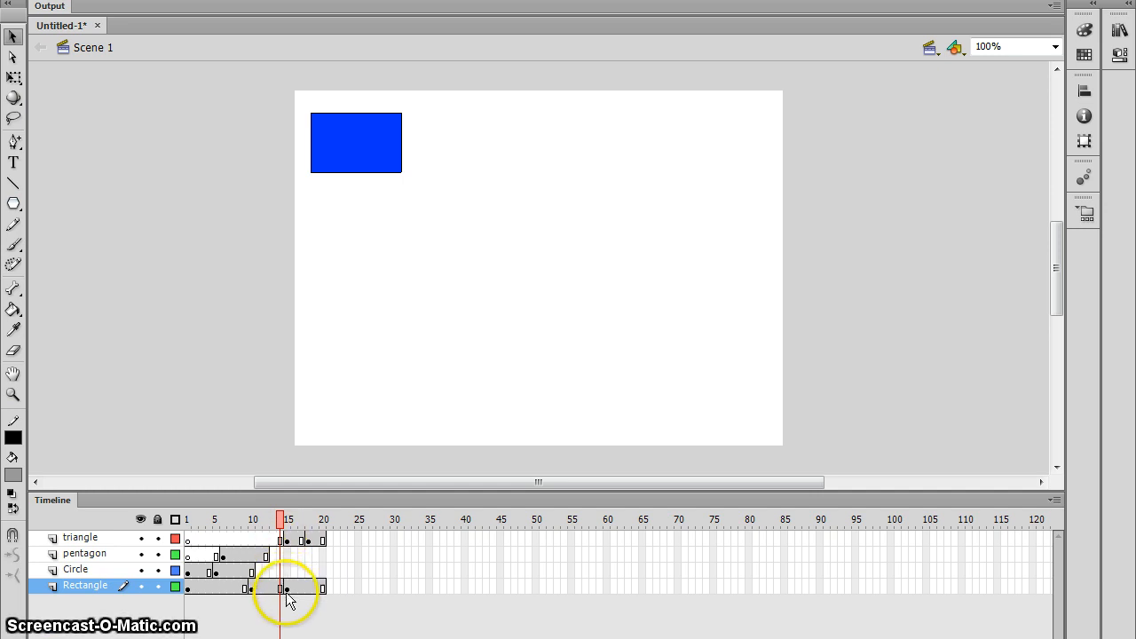
pyautogui.click(282, 521)
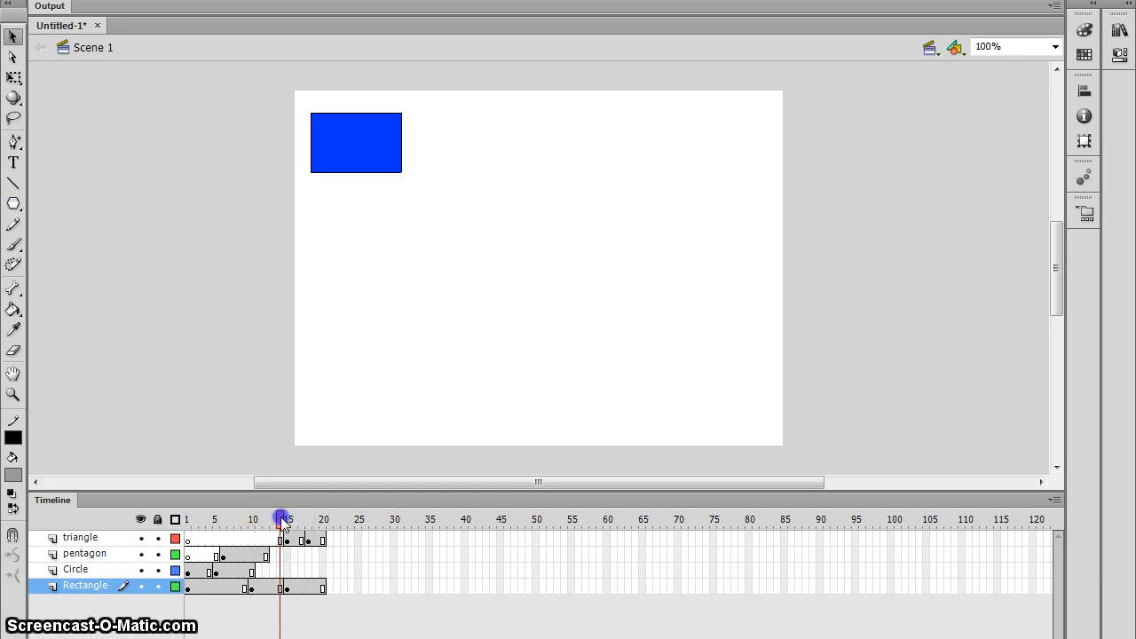
pyautogui.moveTo(282, 521); pyautogui.dragTo(285, 522)
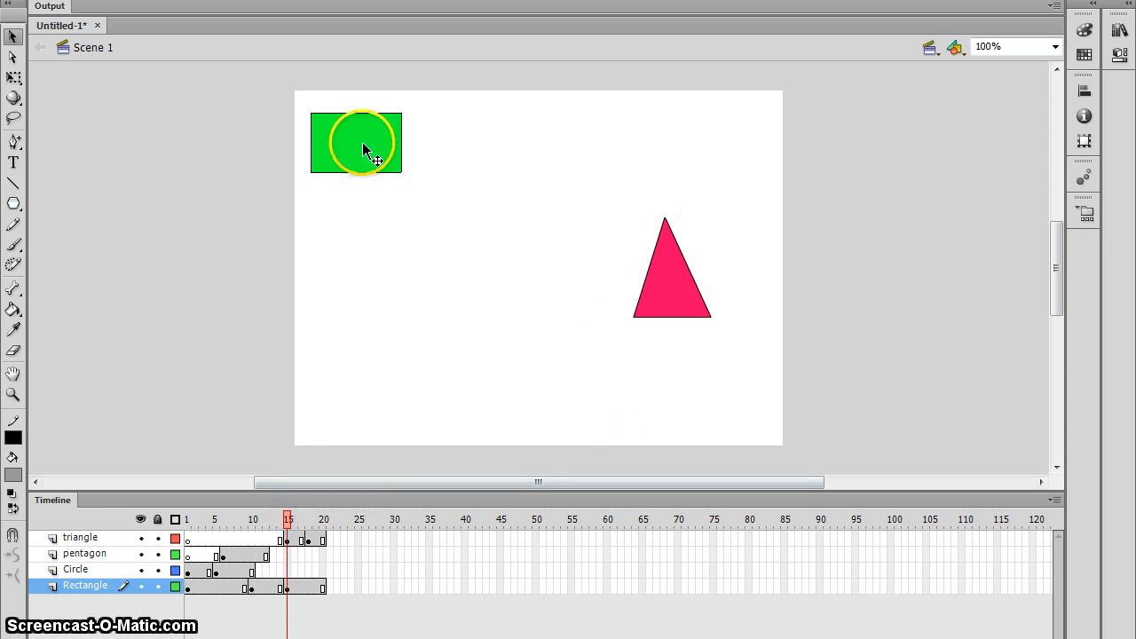
pyautogui.click(308, 539)
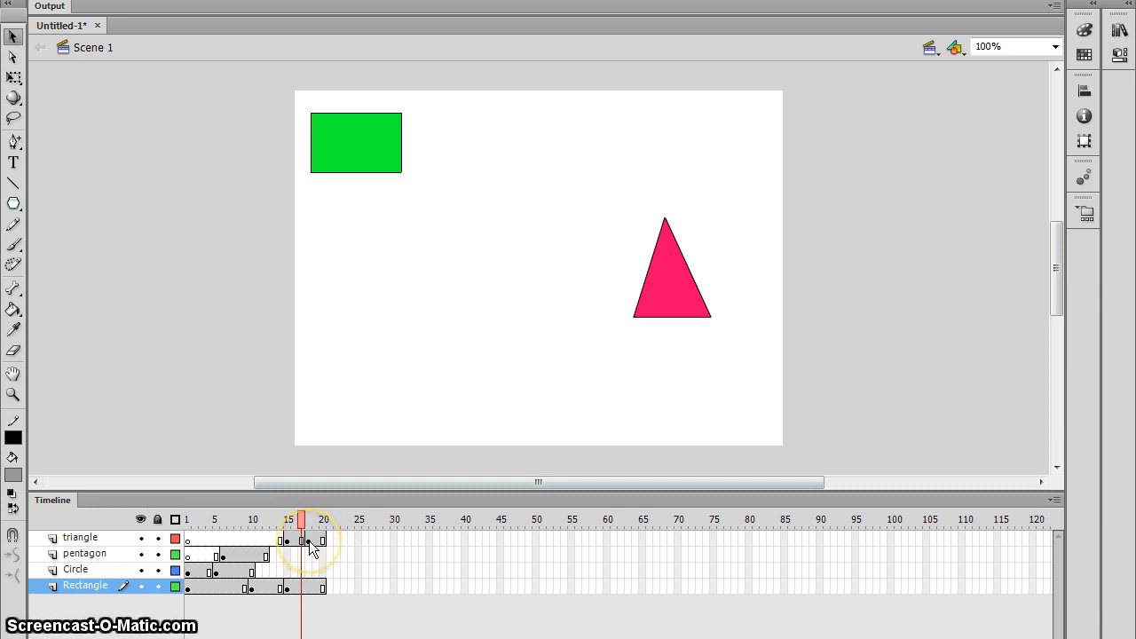
pyautogui.click(302, 522)
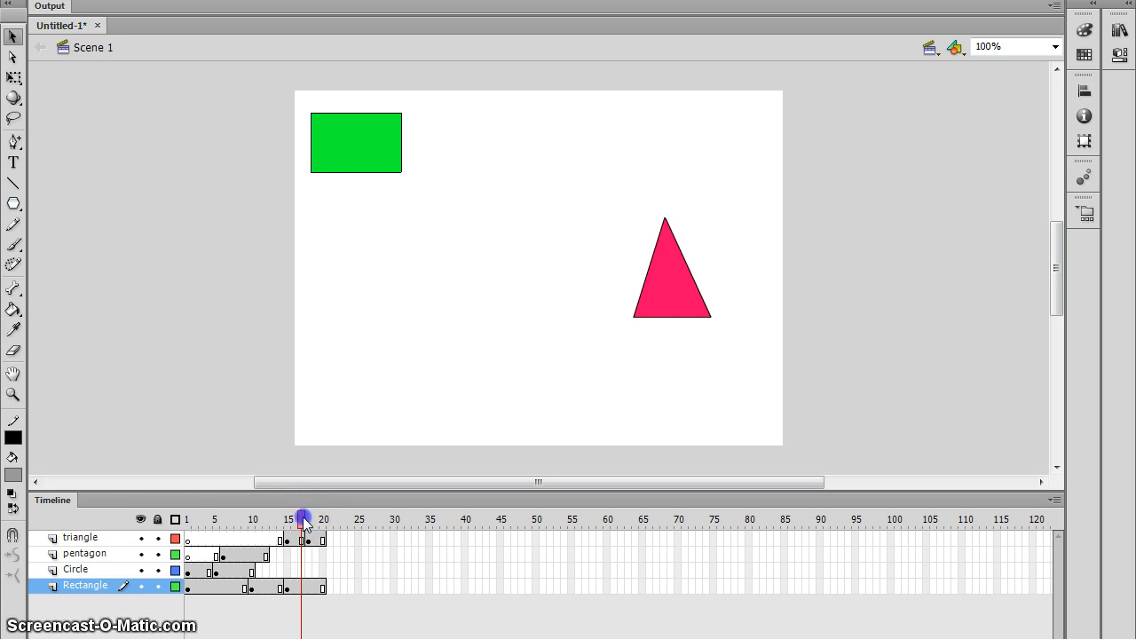
# Return the playhead to frame 1, test the movie to watch the animation play, and close the preview
pyautogui.moveTo(303, 518); pyautogui.dragTo(180, 516)
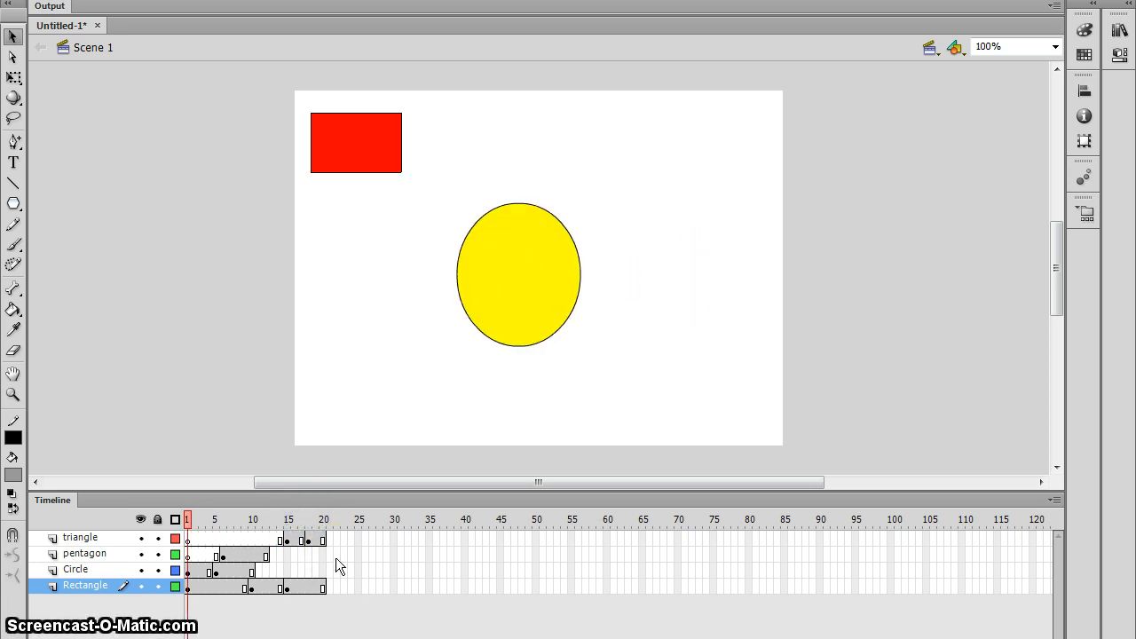
pyautogui.hotkey('ctrl', 'Return')
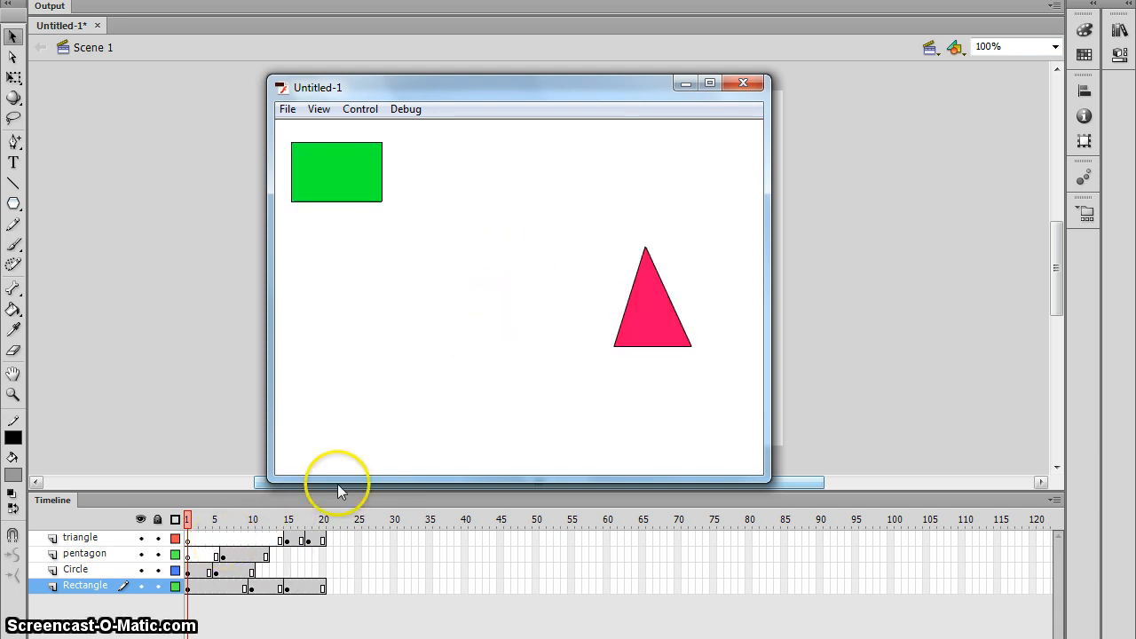
pyautogui.click(743, 83)
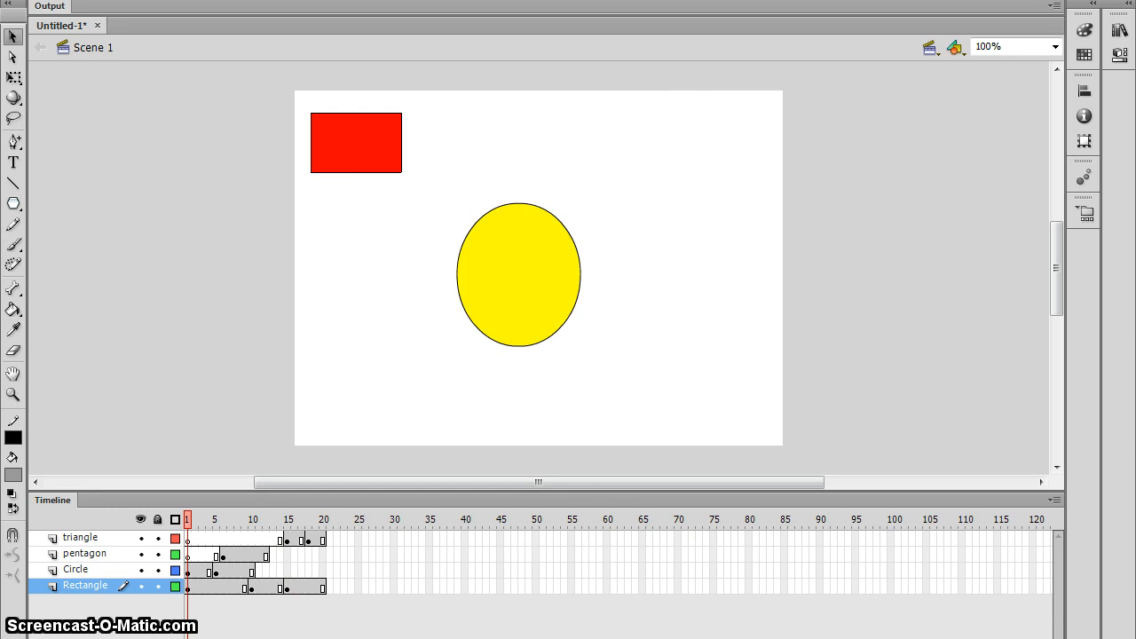